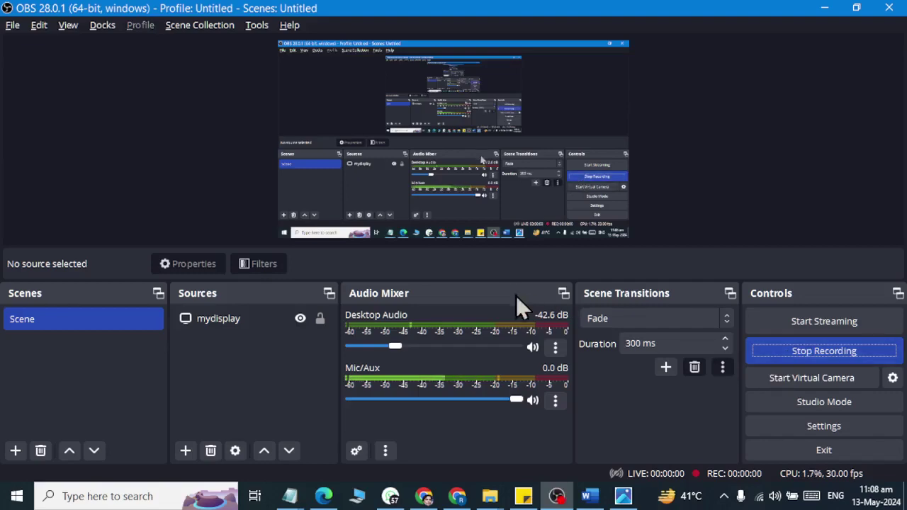
Step: Review the Pupphlet.jpg flyer in Photos, then bring the blank Word Document1 to the front
key("alt+Tab")
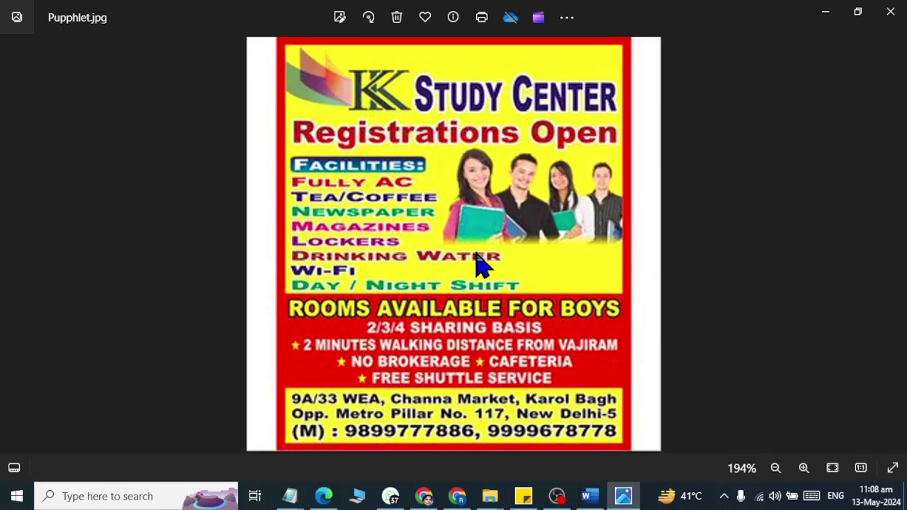
scroll(469, 188, "down", 1)
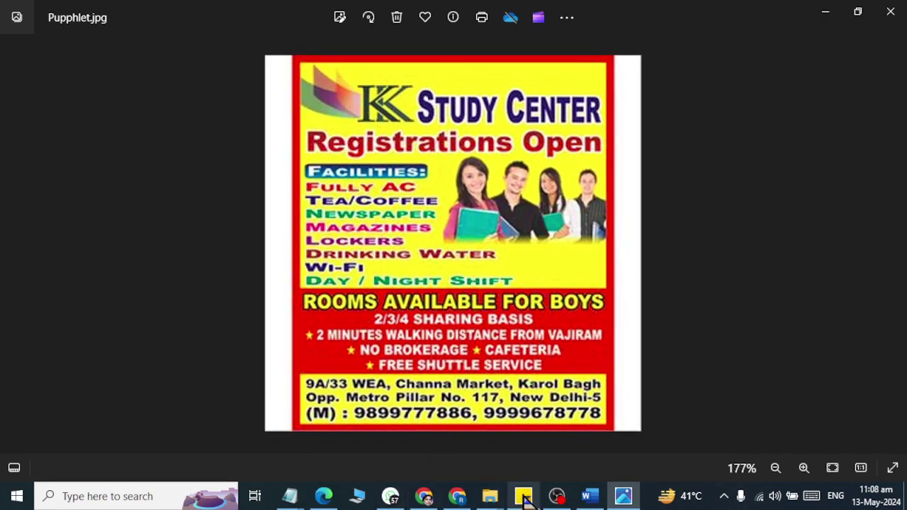
left_click(586, 498)
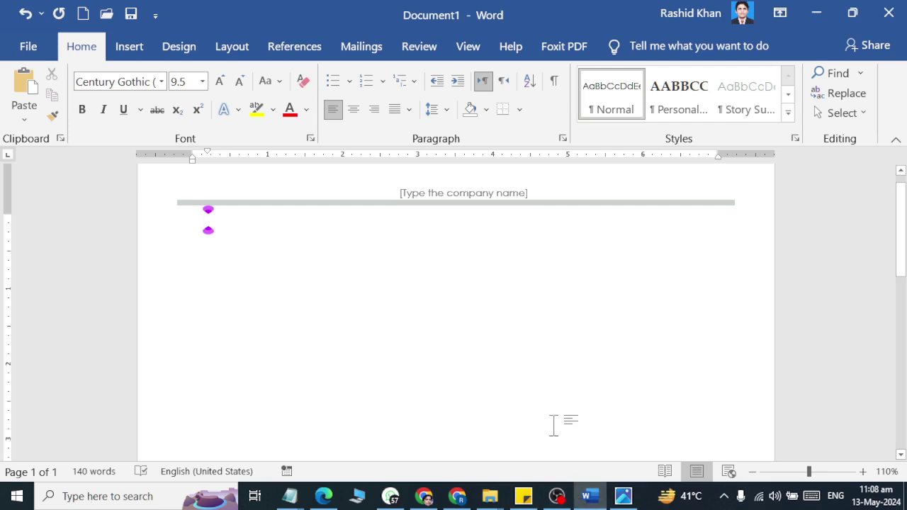
Step: Delete the company-name placeholder and the grey line from the page header
double_click(350, 205)
left_click(343, 206)
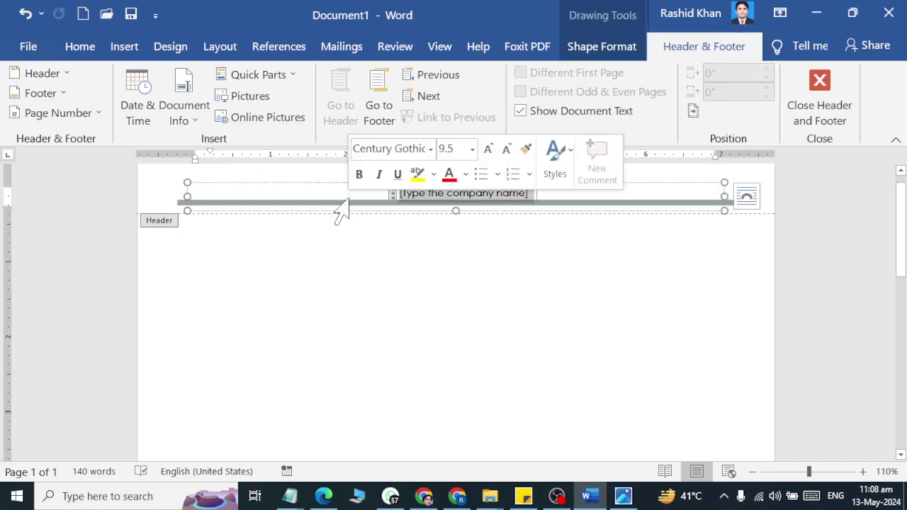
left_click(300, 179)
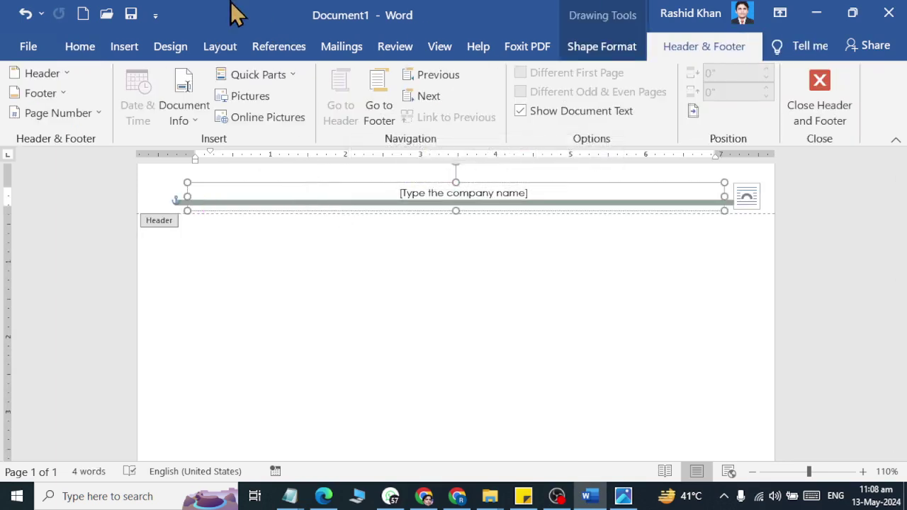
key("Delete")
left_click(284, 202)
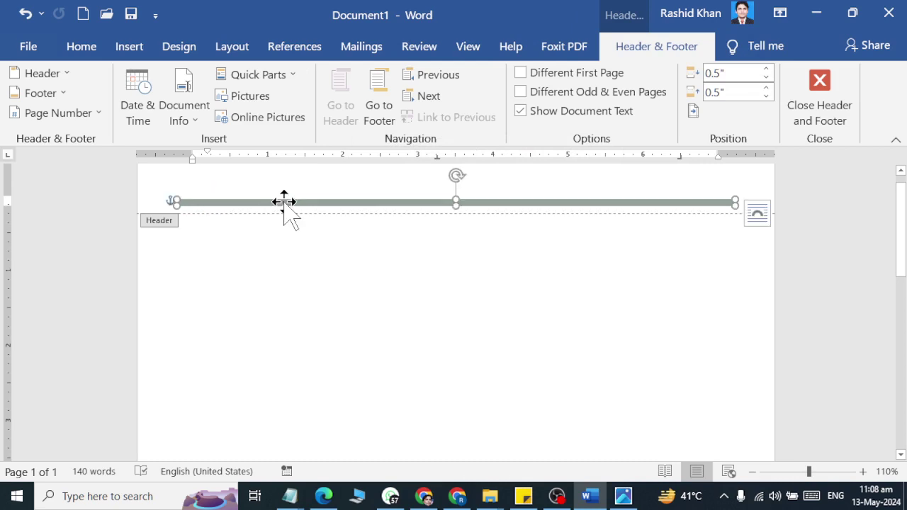
key("Delete")
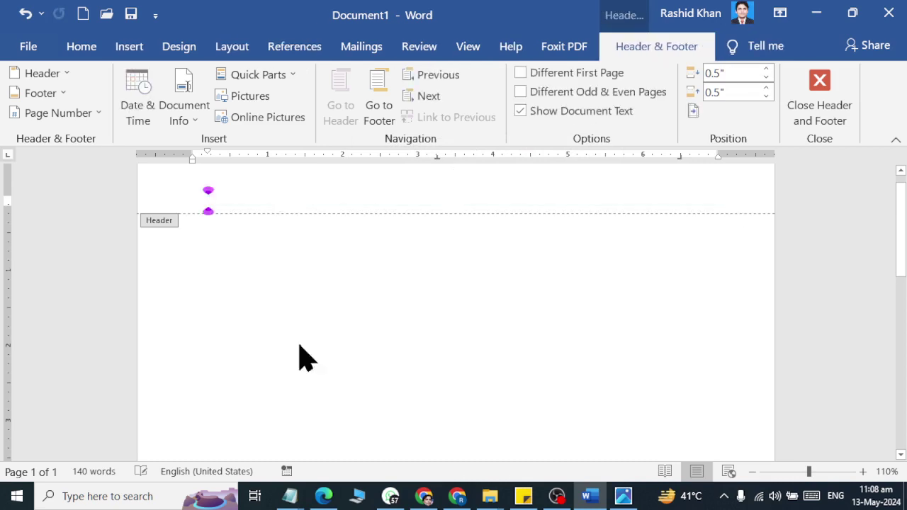
double_click(462, 297)
Step: Set the page colour to Dark Red
key("alt+Tab")
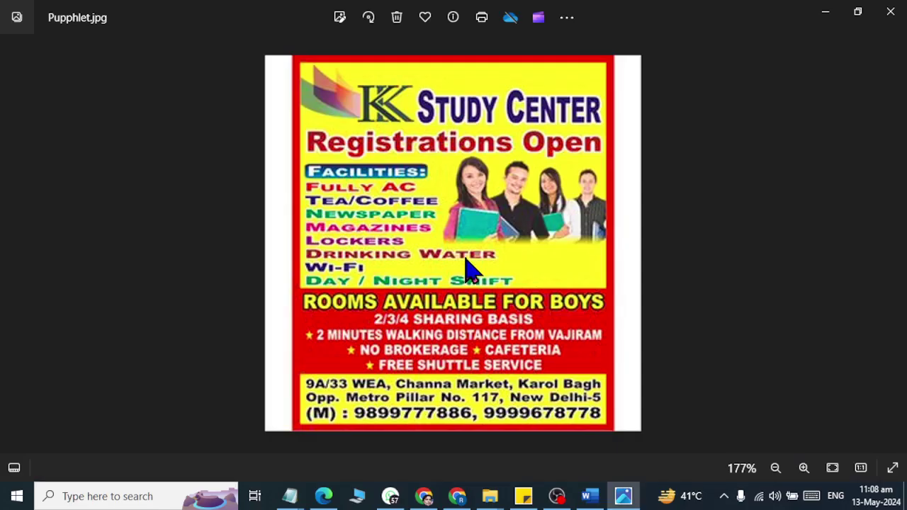
key("alt+Tab")
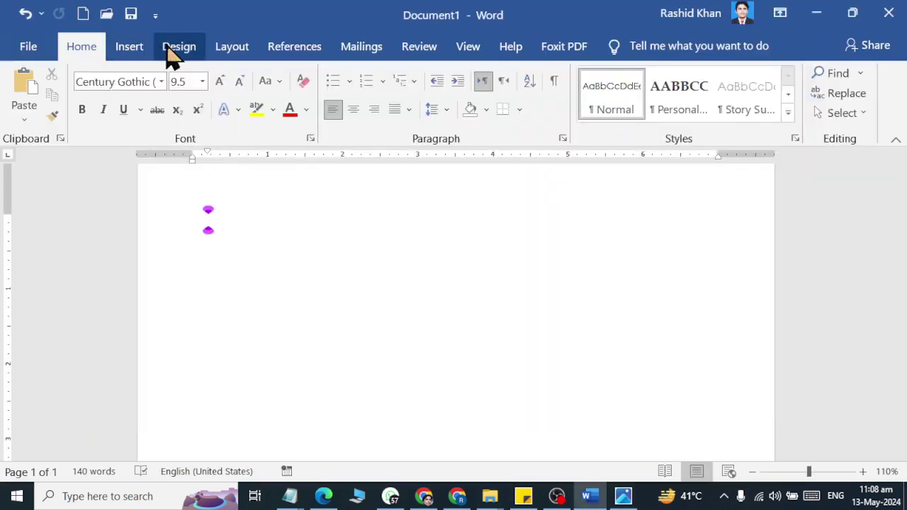
left_click(175, 47)
left_click(757, 128)
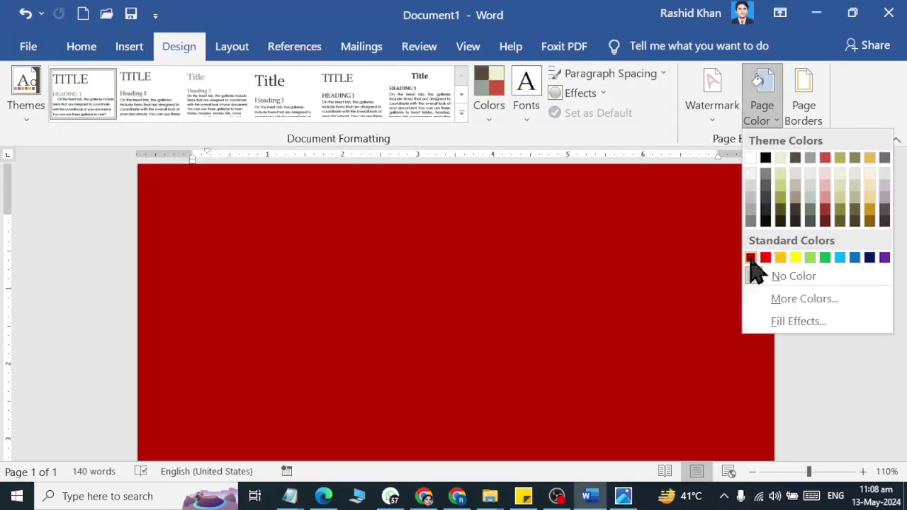
left_click(752, 258)
left_click(129, 47)
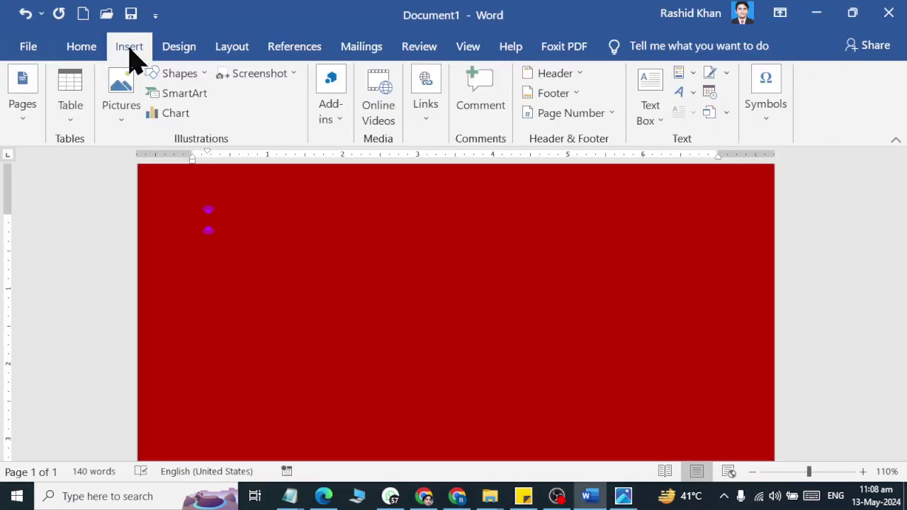
key("alt+Tab")
key("alt+Tab")
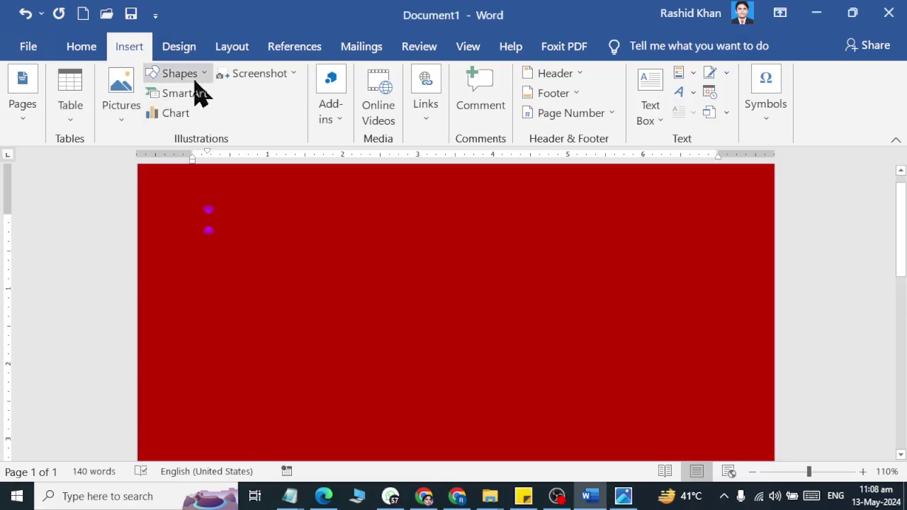
Step: Draw a rectangle on the red page and move it toward the top-left
left_click(185, 74)
left_click(205, 113)
left_click_drag(222, 217, 462, 397)
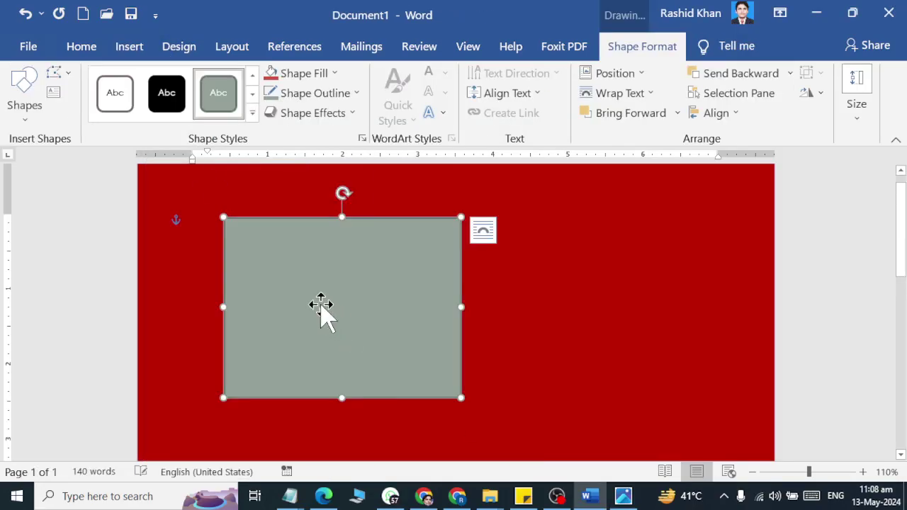
mouse_move(320, 307)
left_mouse_down()
mouse_move(281, 270)
mouse_move(283, 282)
left_mouse_up()
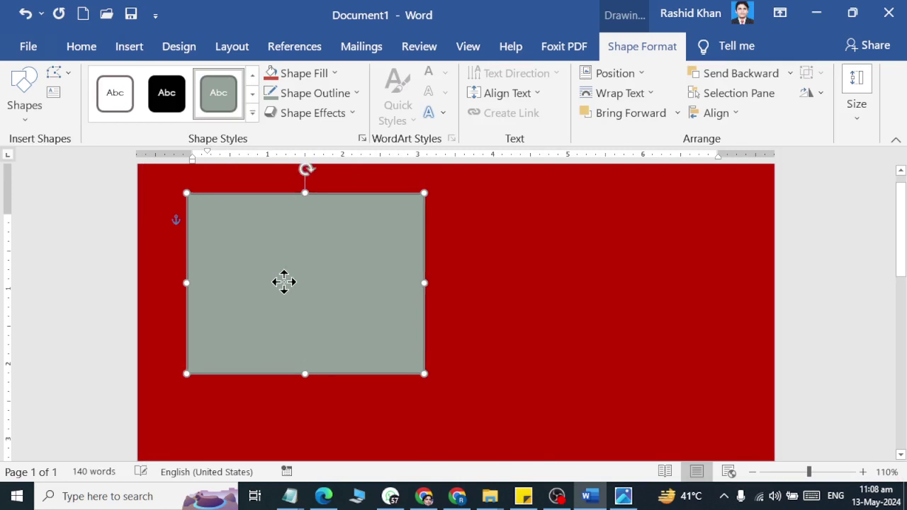
scroll(338, 291, "down", 3, "ctrl")
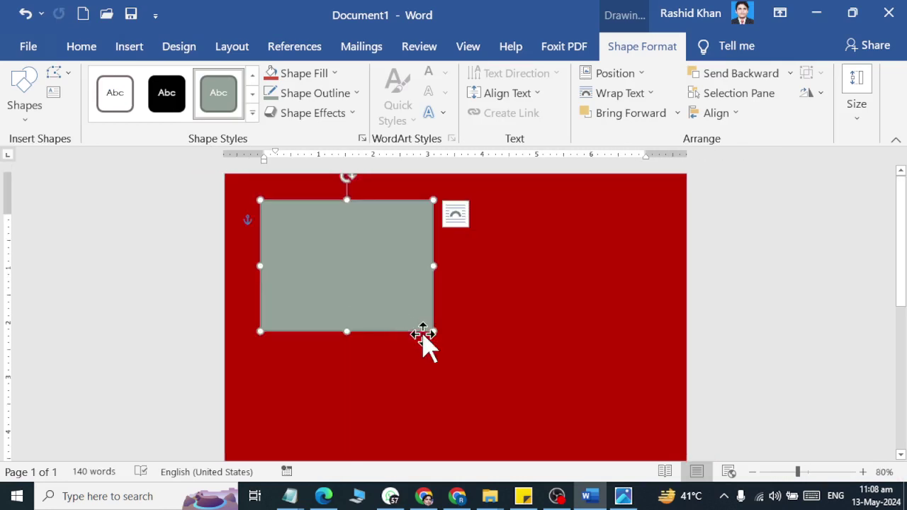
Step: Resize the rectangle to span the upper page, leaving a thin red margin around it
left_click_drag(433, 331, 650, 439)
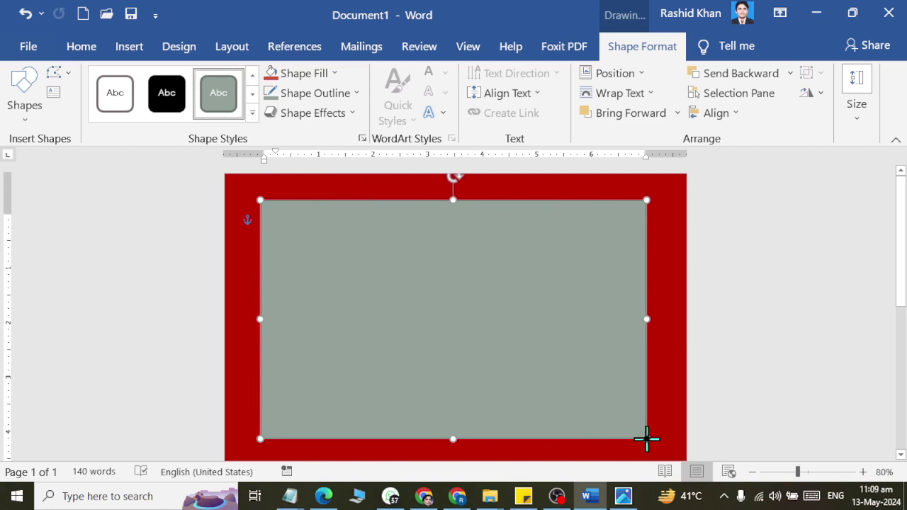
left_click_drag(649, 439, 644, 442)
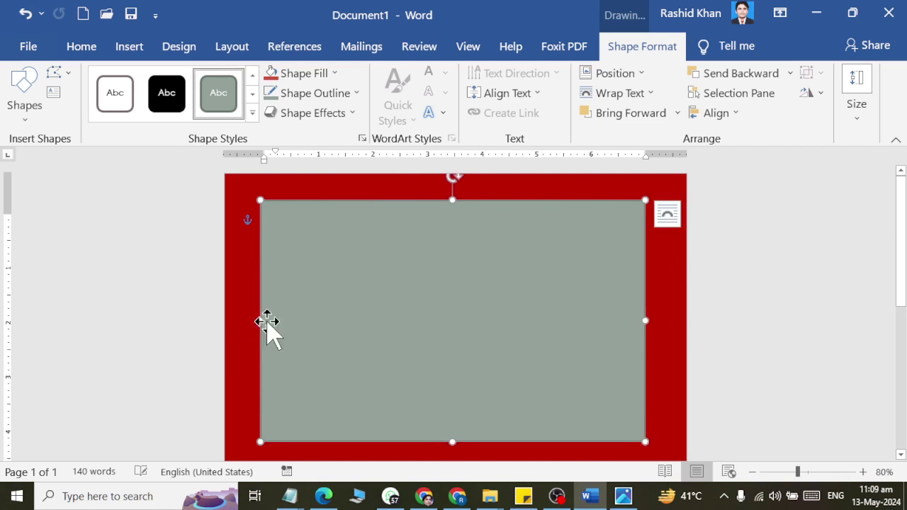
left_click_drag(259, 319, 243, 319)
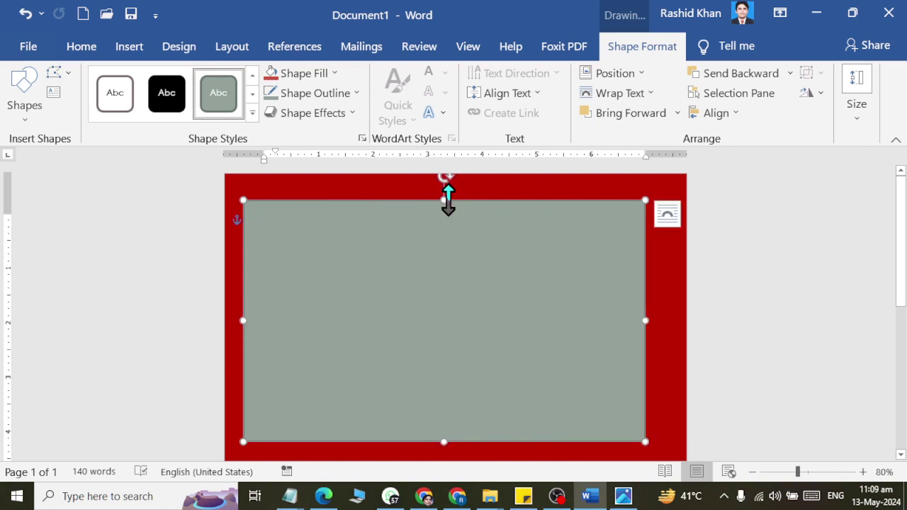
left_click_drag(448, 201, 443, 191)
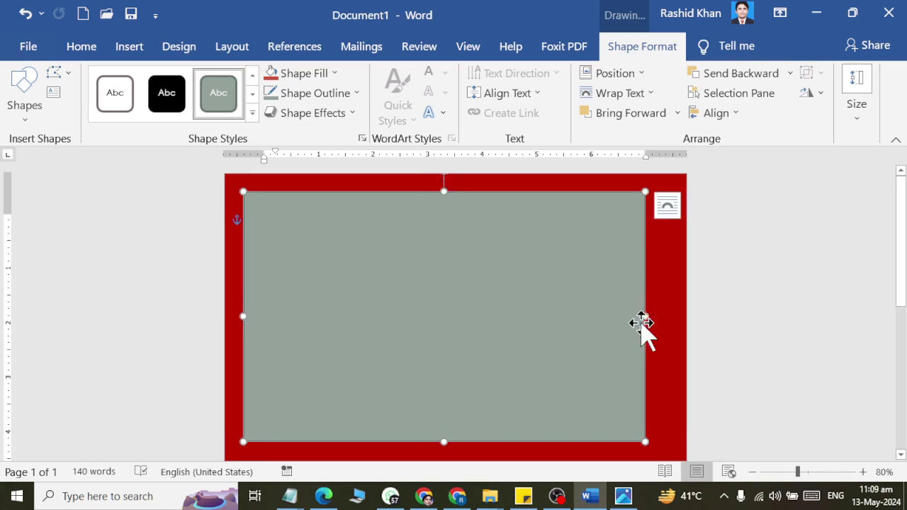
left_click_drag(645, 316, 666, 316)
key("alt+Tab")
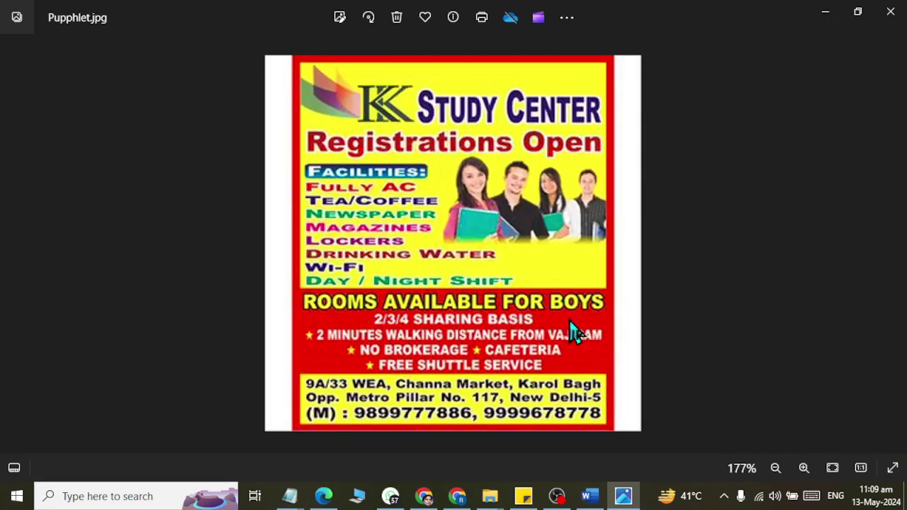
key("alt+Tab")
scroll(456, 316, "down", 4)
scroll(455, 317, "up", 2)
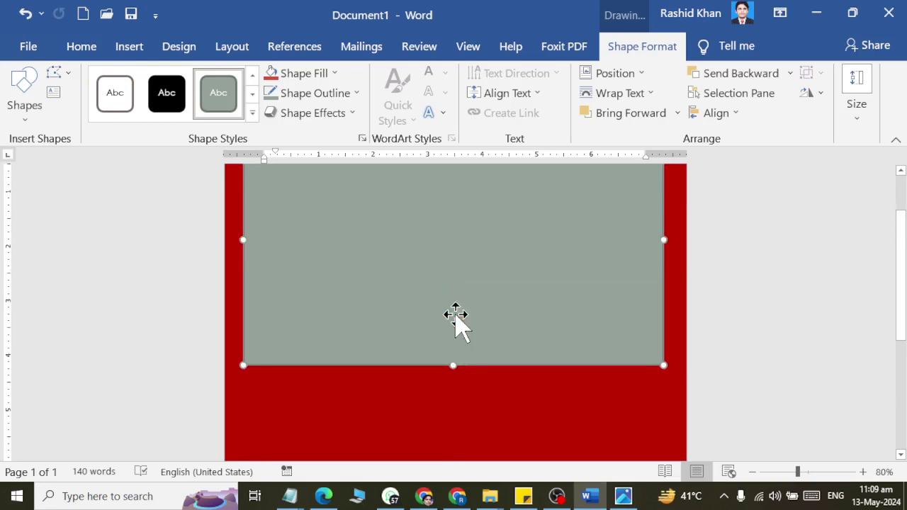
scroll(455, 319, "down", 2)
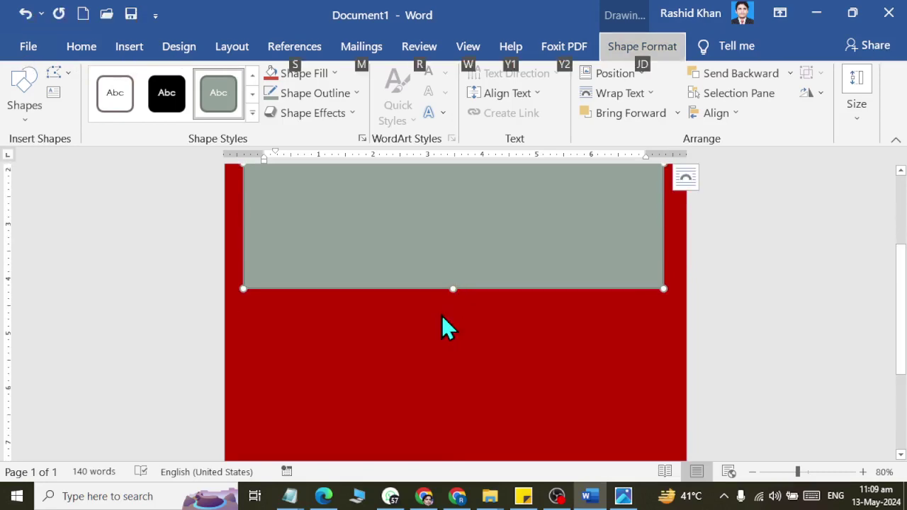
key("alt+Tab")
key("alt+Tab")
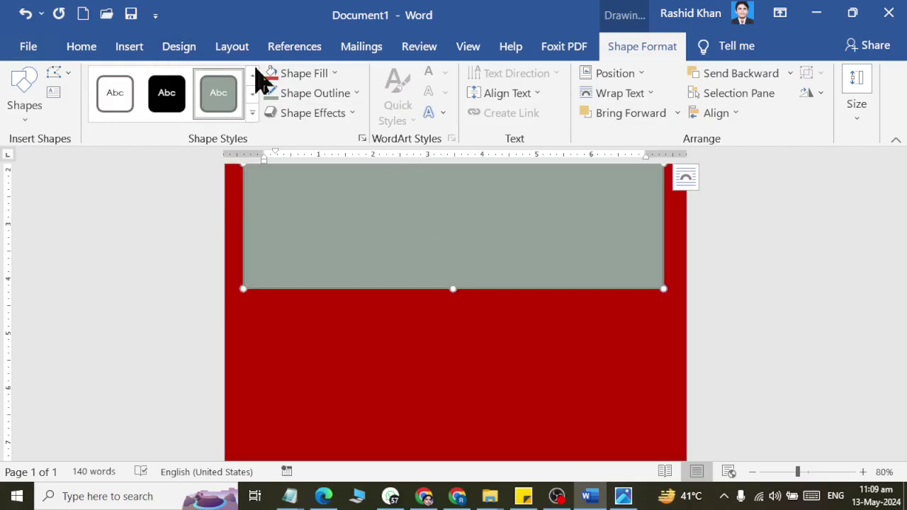
Step: Fill the rectangle yellow and add a thin yellow band copy near the page bottom
left_click(305, 74)
left_click(314, 211)
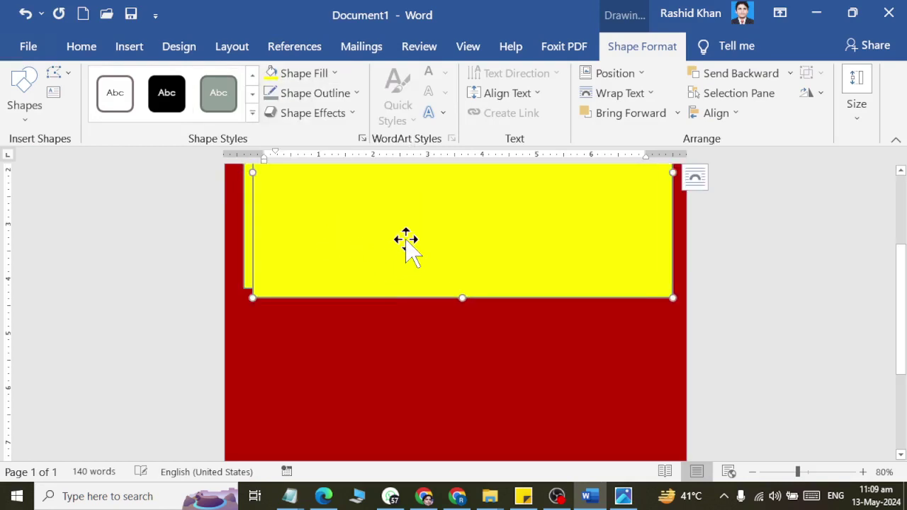
left_click_drag(357, 245, 430, 357)
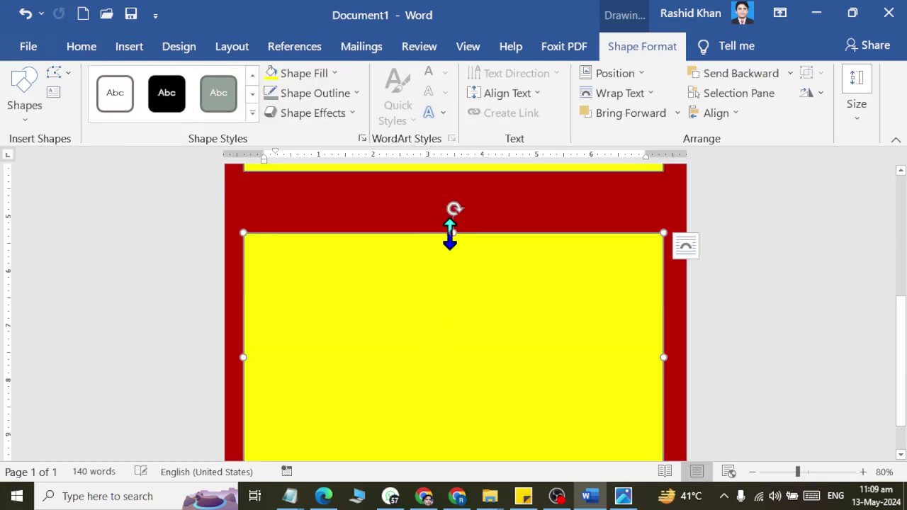
left_click_drag(455, 233, 423, 390)
left_click(425, 435)
left_click_drag(480, 390, 483, 382)
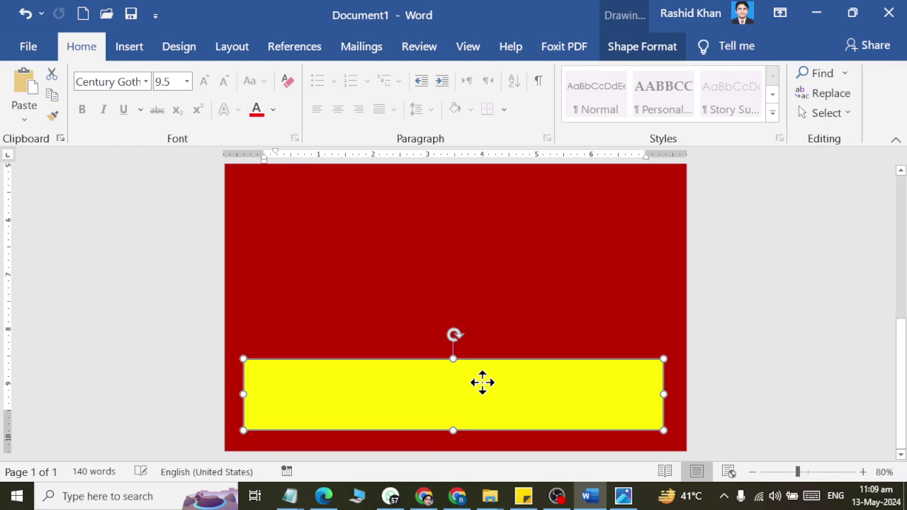
Step: Raise the yellow panel's top edge to make it taller, checking against the reference flyer
left_click_drag(451, 354, 446, 298)
scroll(435, 269, "up", 3)
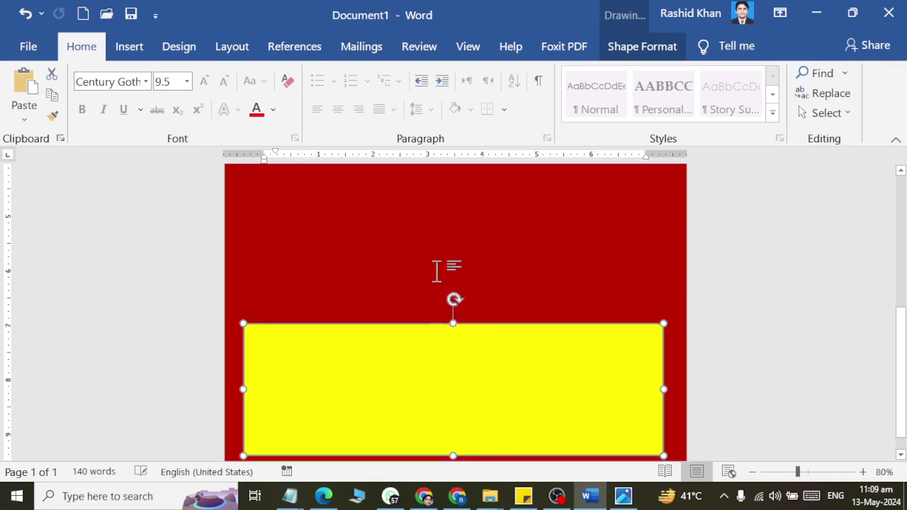
scroll(457, 368, "down", 3, "ctrl")
left_click(640, 267)
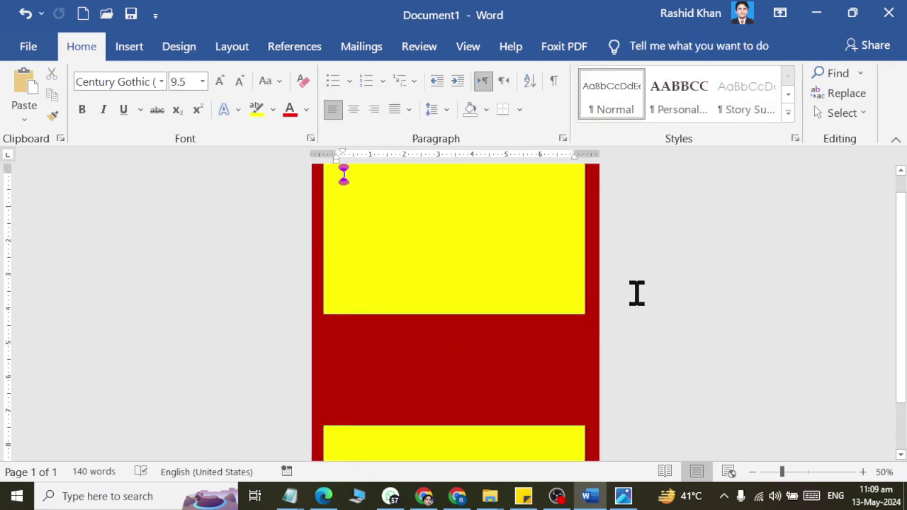
scroll(636, 294, "down", 2, "ctrl")
key("alt+Tab")
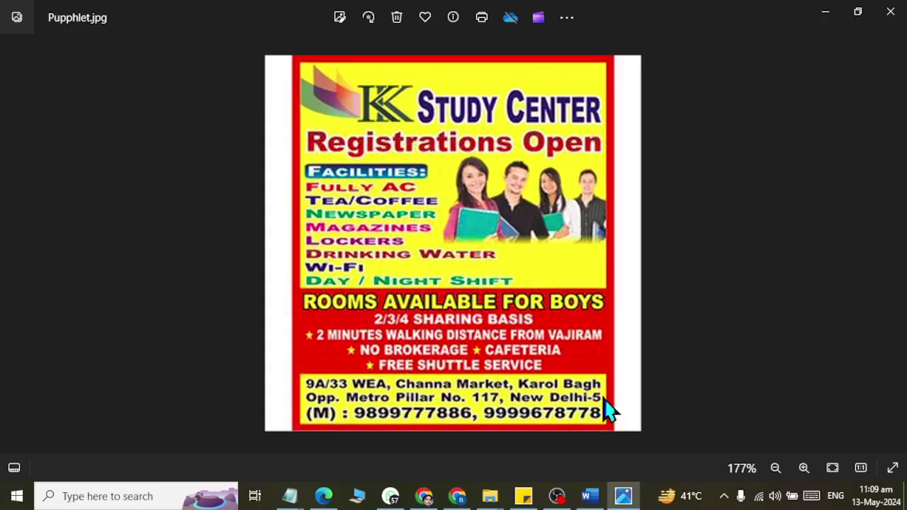
key("alt+Tab")
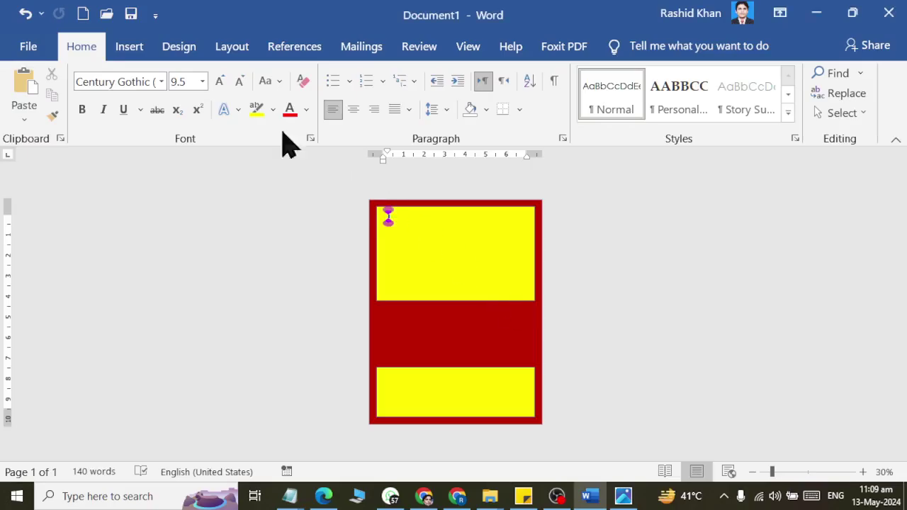
scroll(405, 243, "up", 2, "ctrl")
scroll(364, 212, "up", 2, "ctrl")
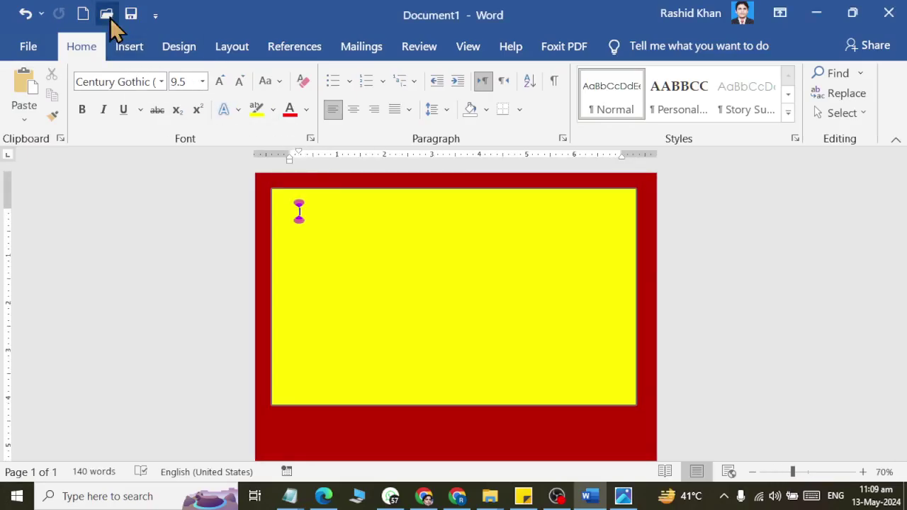
Step: Insert first-style WordArt reading STUDY CENTER
left_click(128, 47)
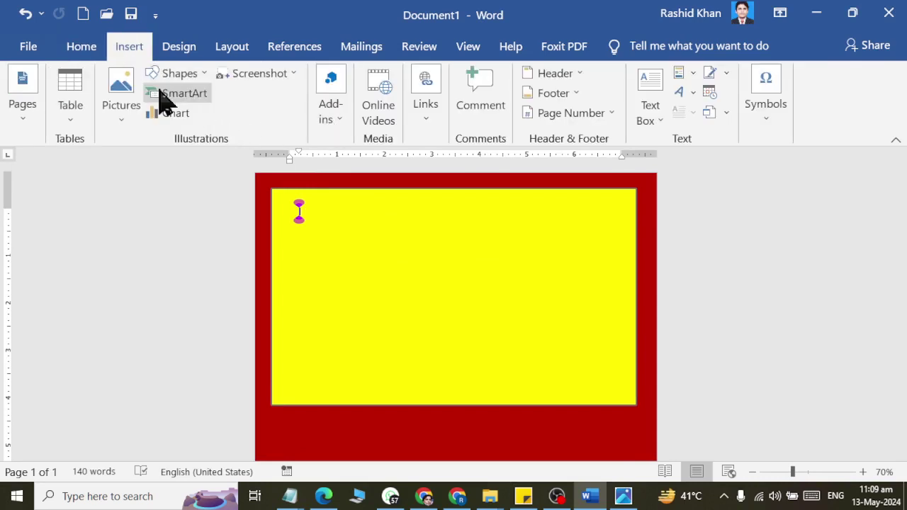
left_click(678, 93)
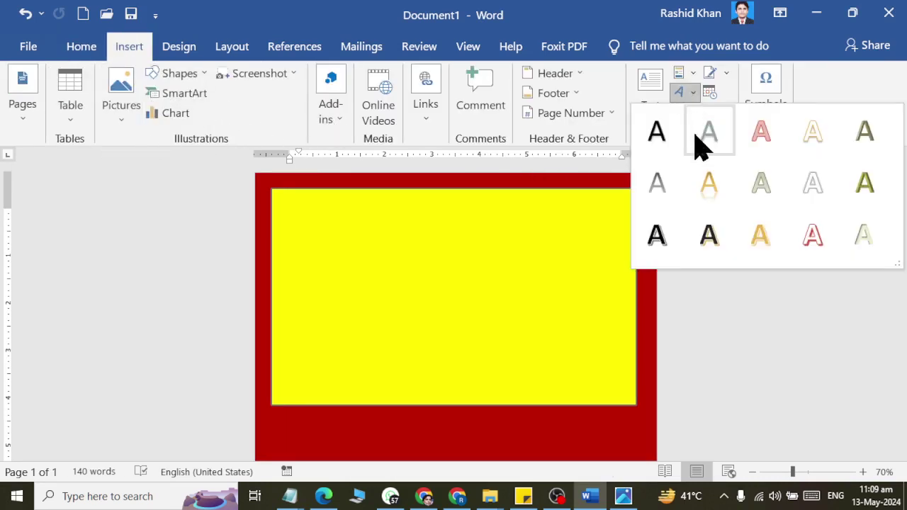
left_click(658, 139)
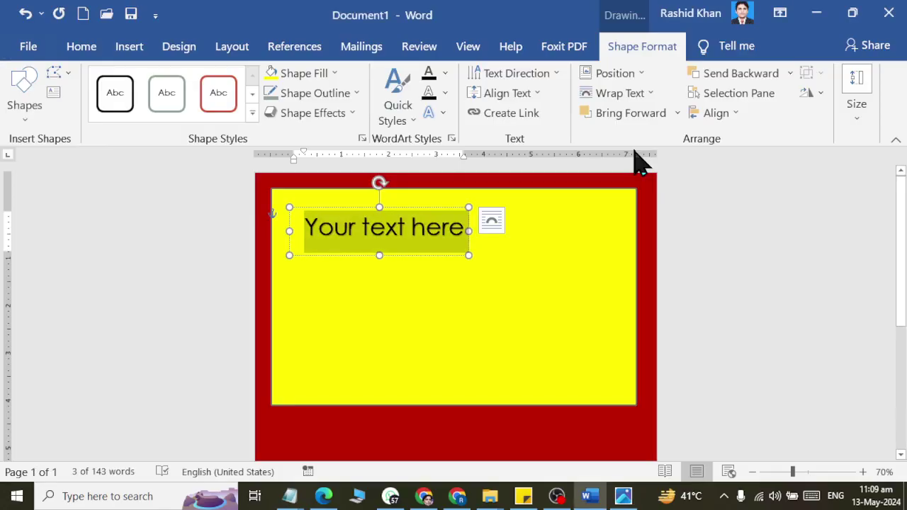
type("STUDY")
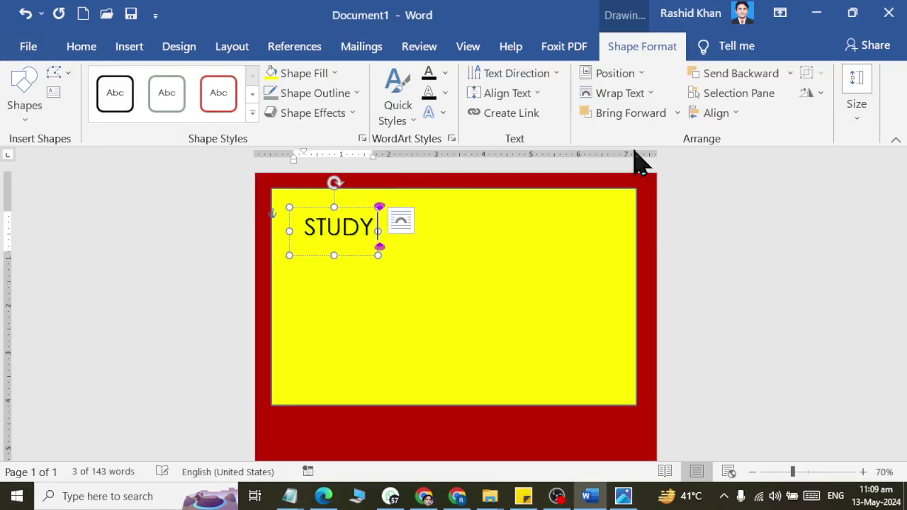
type(" CENTER")
key("ctrl+a")
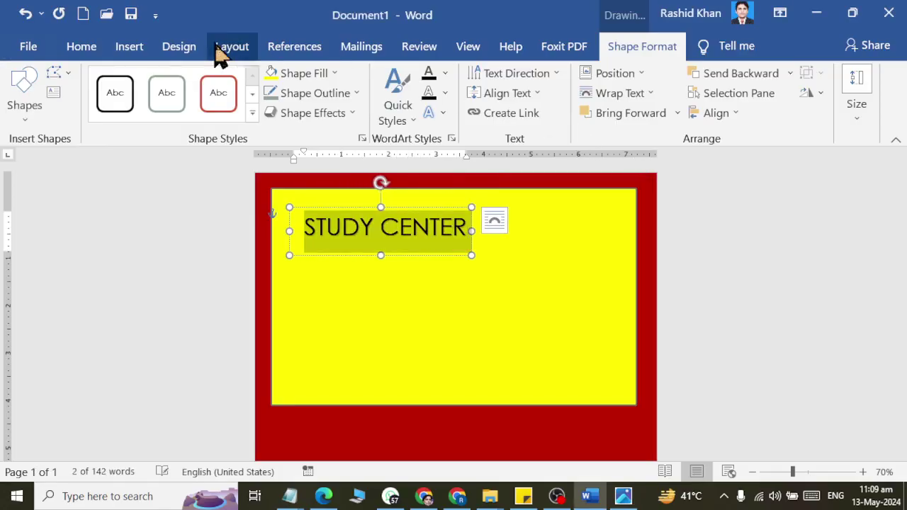
Step: Format the STUDY CENTER text in all capitals with the Arial Black font
left_click(85, 46)
left_click(275, 83)
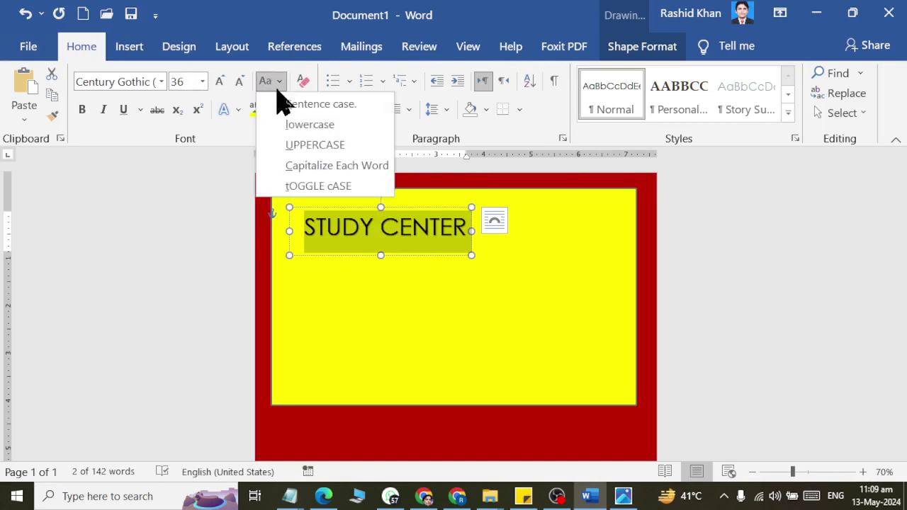
left_click(285, 147)
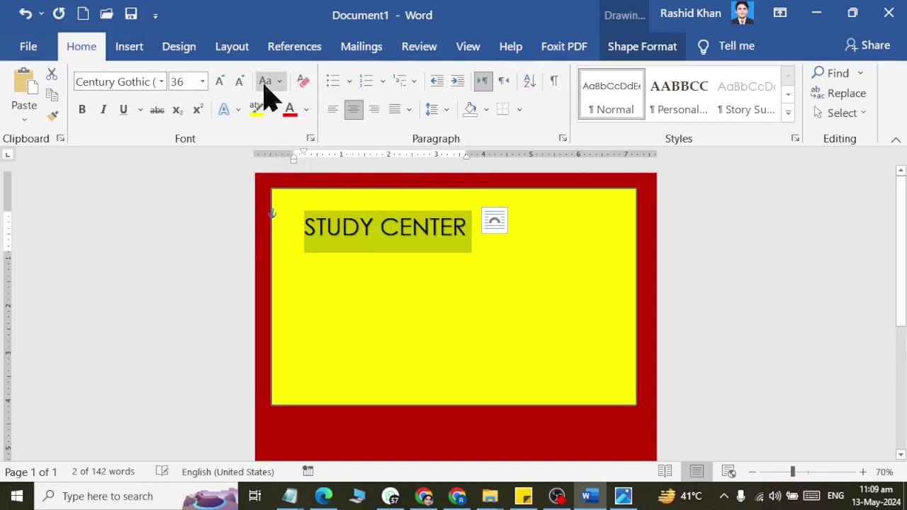
left_click(161, 82)
left_click(148, 303)
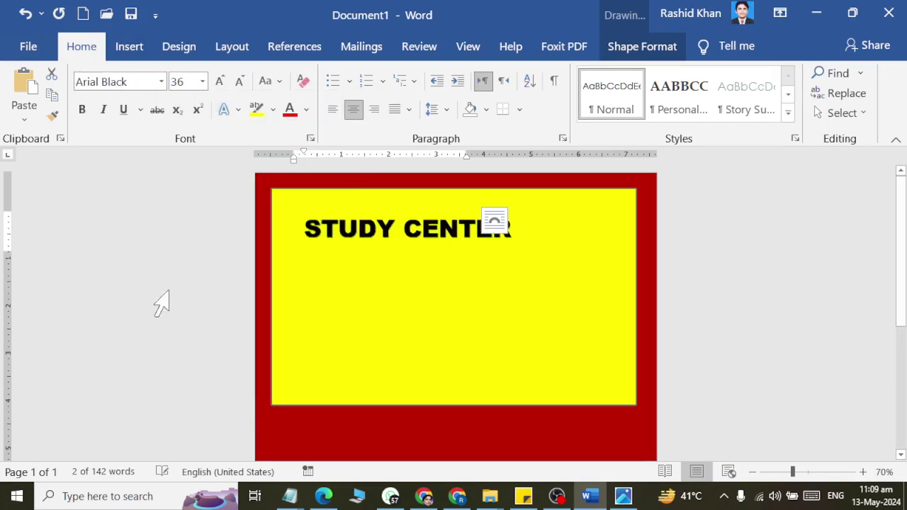
scroll(379, 237, "up", 3)
Step: Move the STUDY CENTER heading box right toward the page centre
left_click(377, 236)
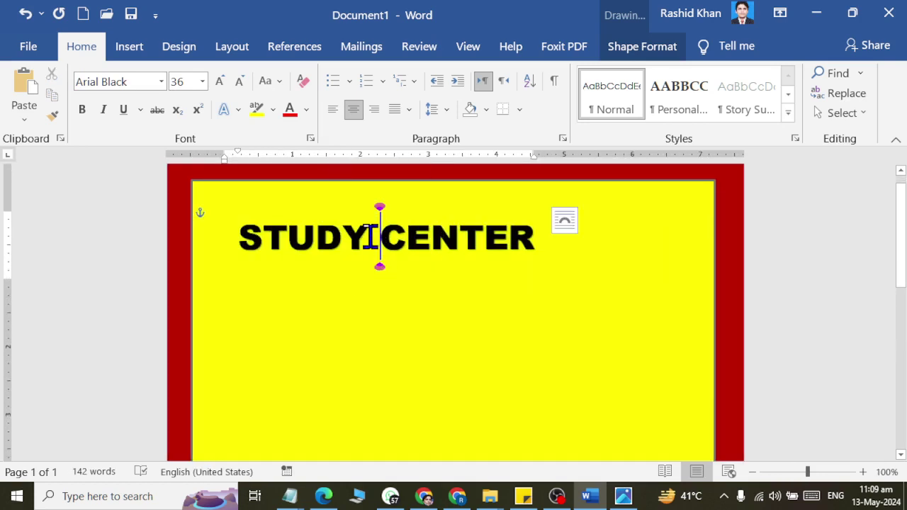
left_click(314, 212)
left_click(310, 215)
left_click(317, 244)
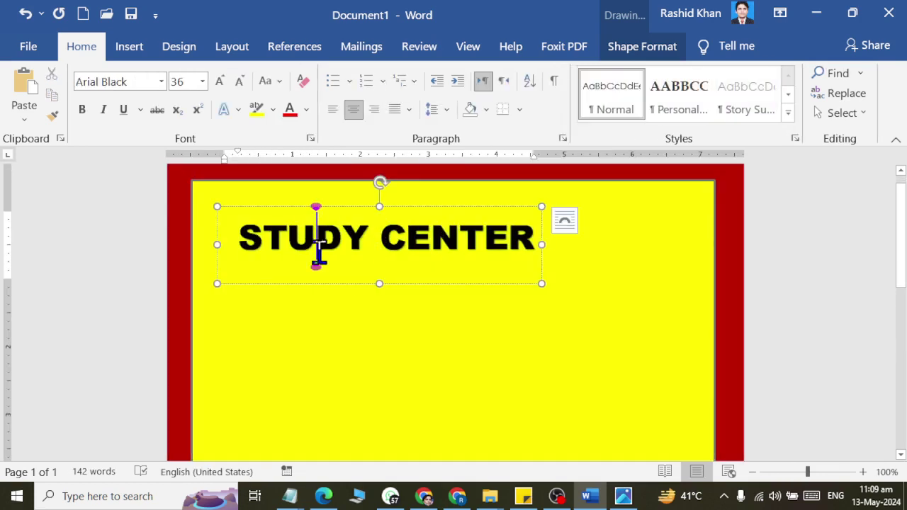
left_click_drag(319, 282, 413, 274)
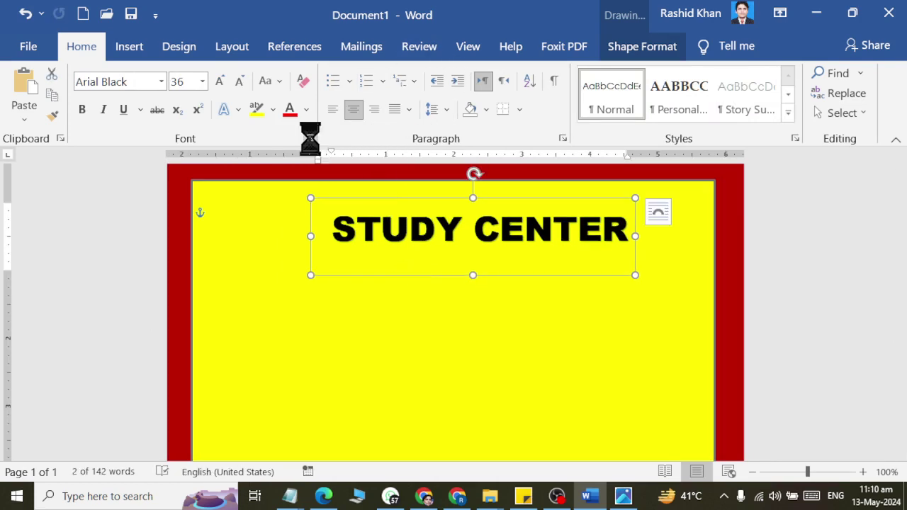
Step: Expand the STUDY CENTER character spacing by 3 pt in the Font dialog's Advanced settings
left_click(381, 65)
left_click(401, 118)
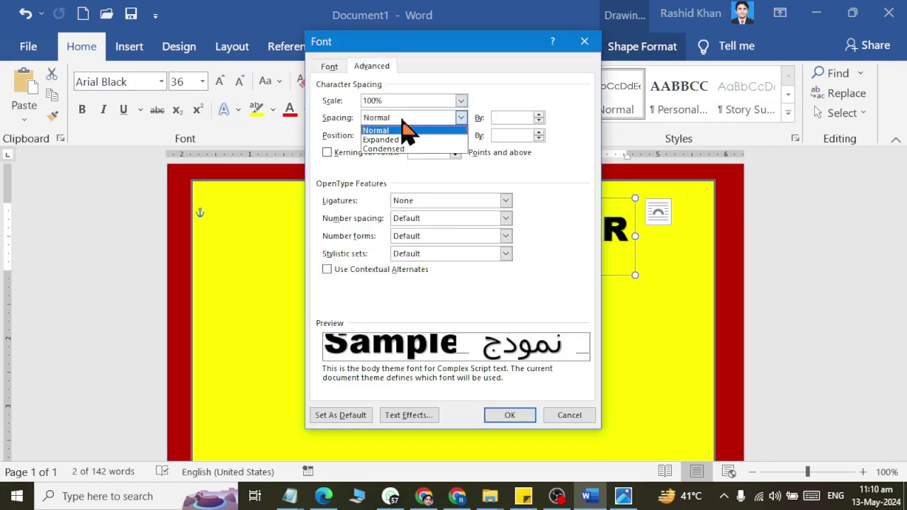
left_click(397, 141)
left_click(508, 416)
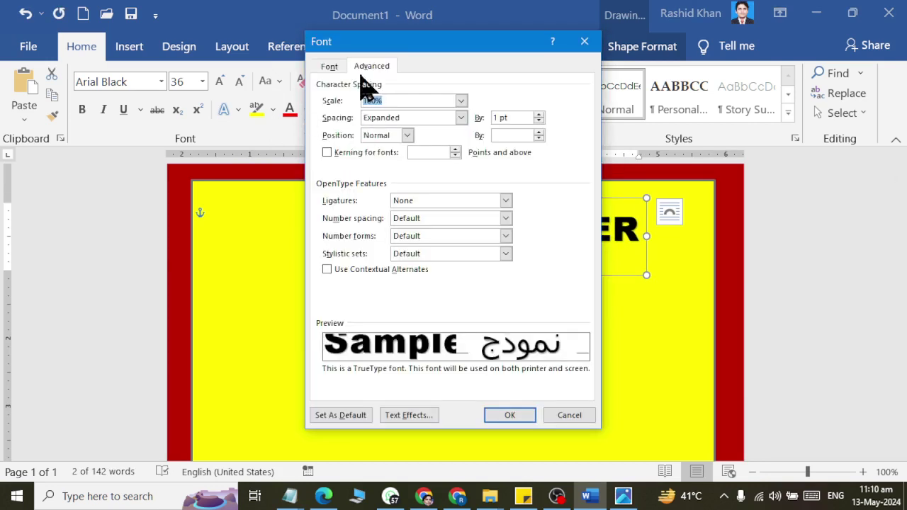
left_click(411, 119)
left_click(411, 120)
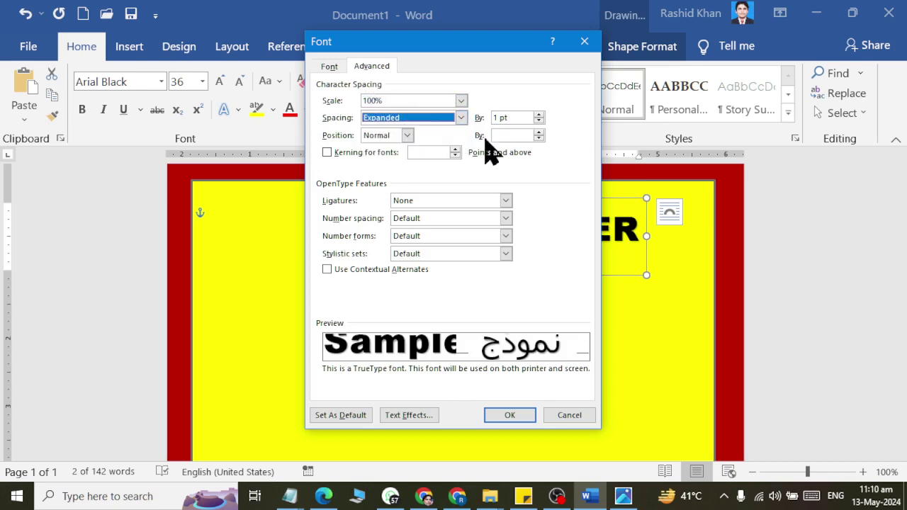
key("Tab")
type("3")
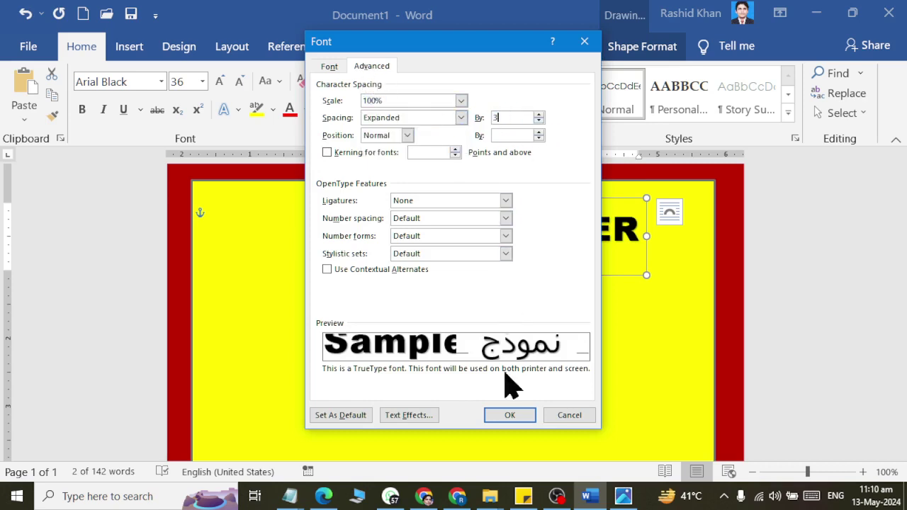
left_click(510, 415)
left_click(820, 338)
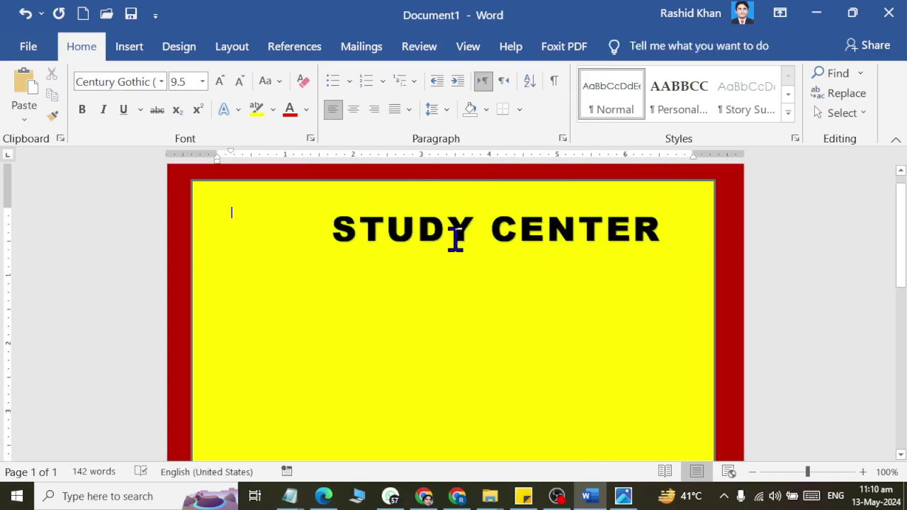
key("alt+Tab")
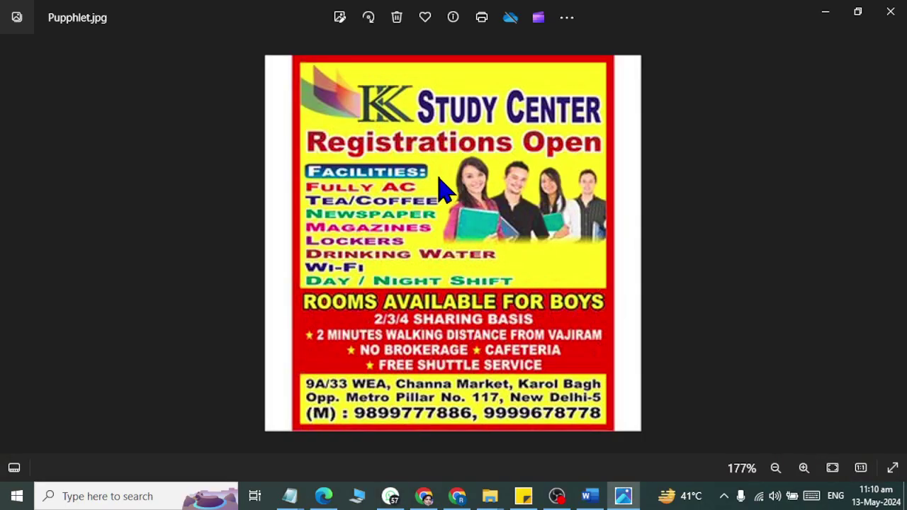
key("alt+Tab")
left_click(454, 235)
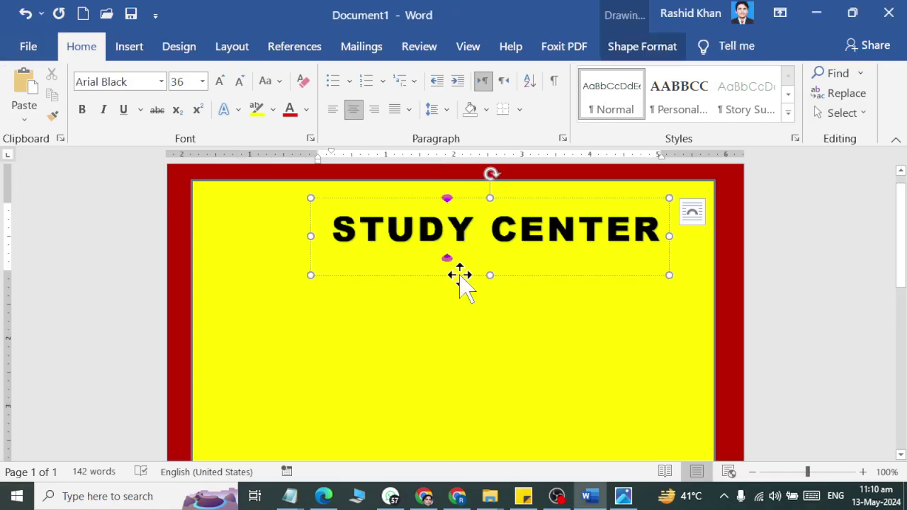
Step: Duplicate the heading below itself and change its text to 'Registration Open'
left_click(495, 276)
mouse_move(486, 271)
left_mouse_down()
mouse_move(487, 253)
mouse_move(465, 300)
left_mouse_up()
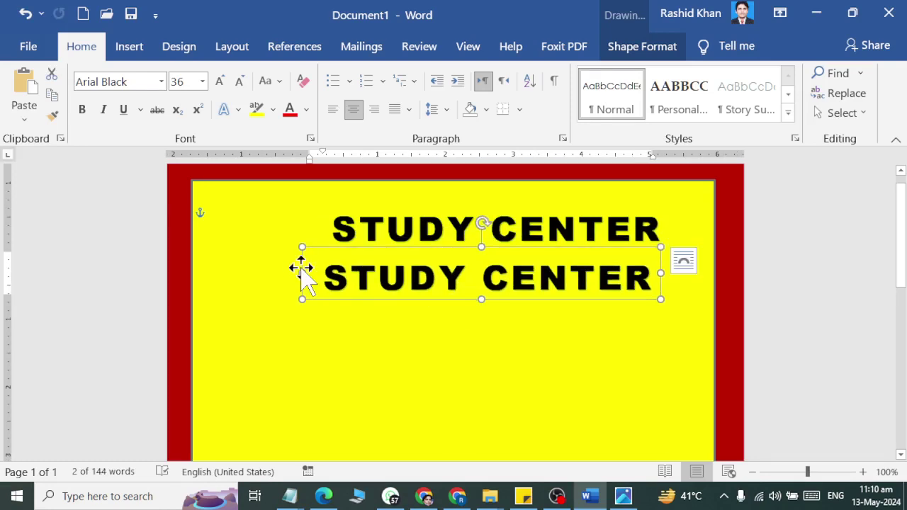
key("alt+Tab")
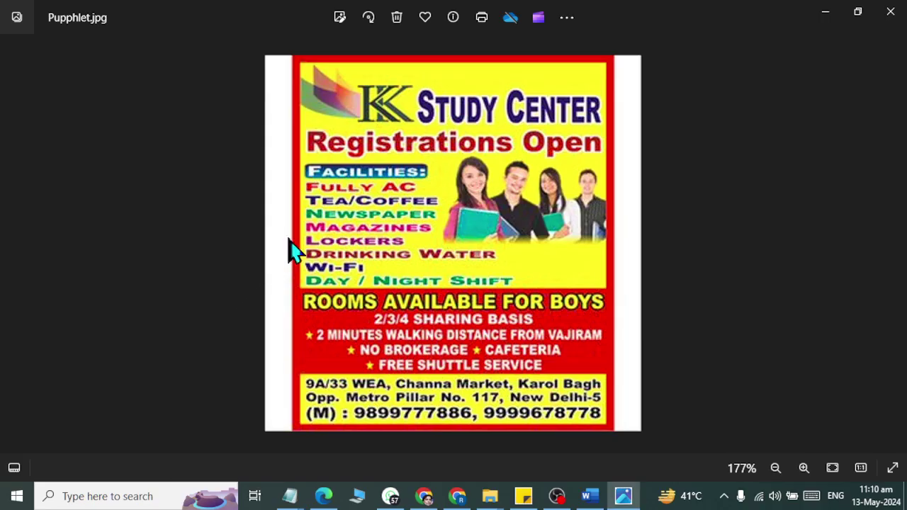
key("alt+Tab")
triple_click(366, 277)
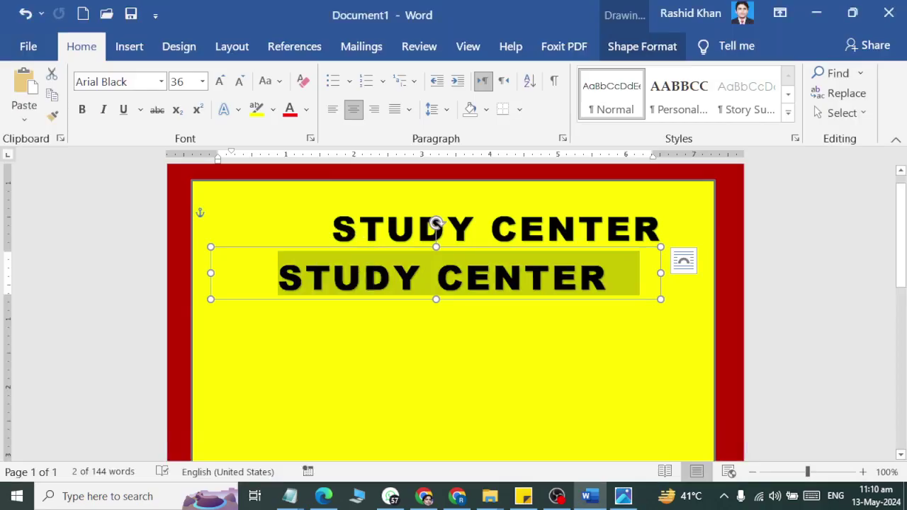
type("Registration O")
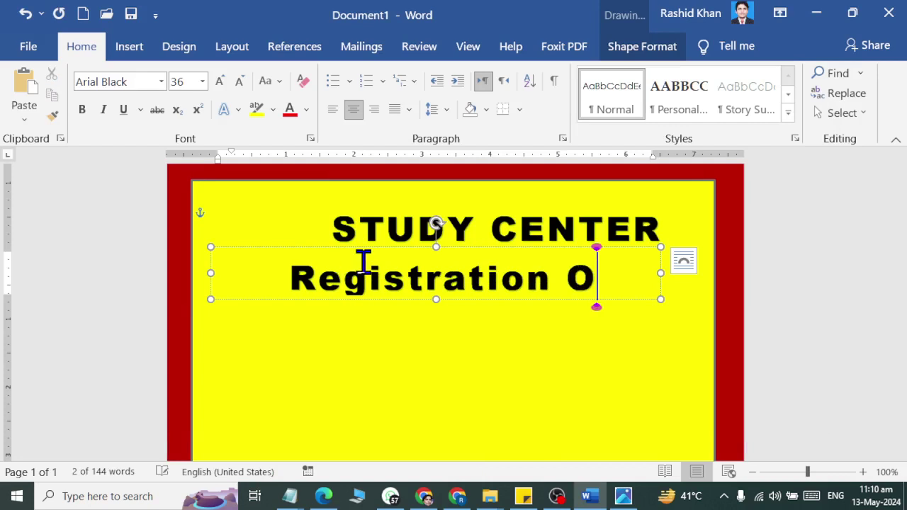
type("pen")
Step: Give the Registration Open box no fill and colour its text dark red
triple_click(364, 262)
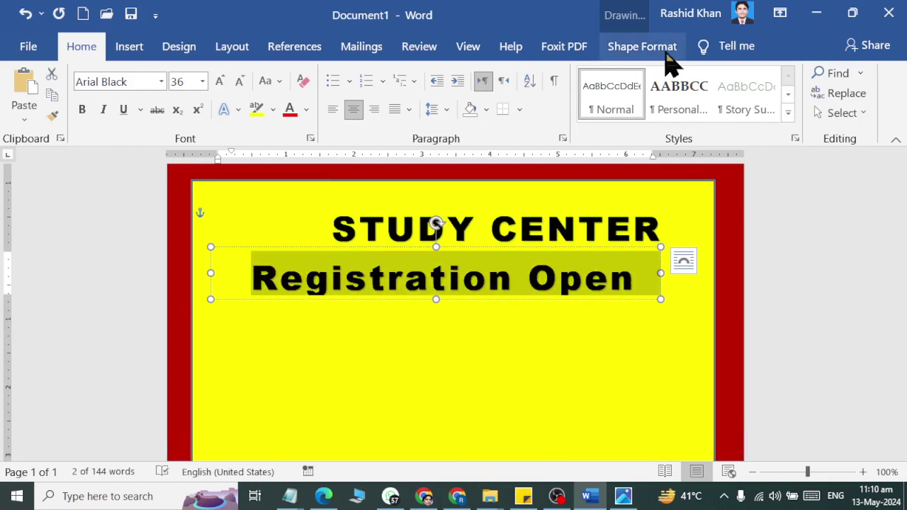
left_click(645, 47)
left_click(308, 75)
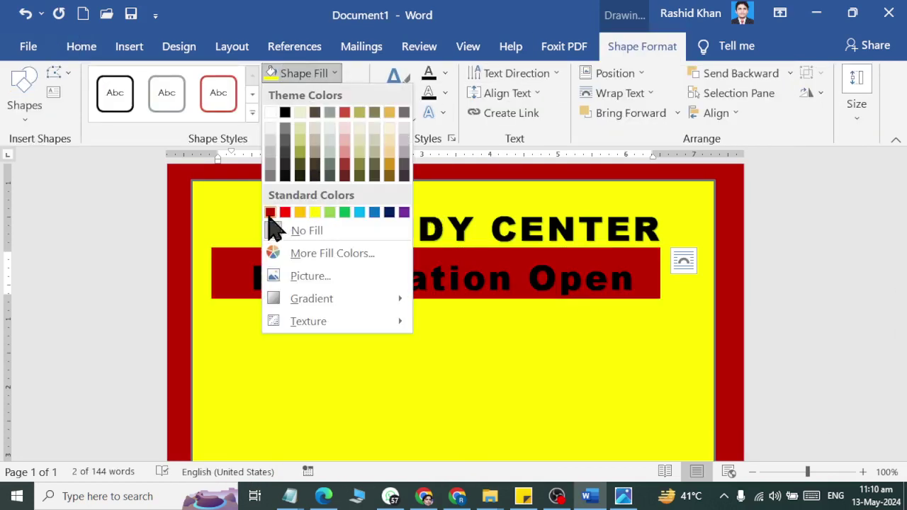
left_click(444, 74)
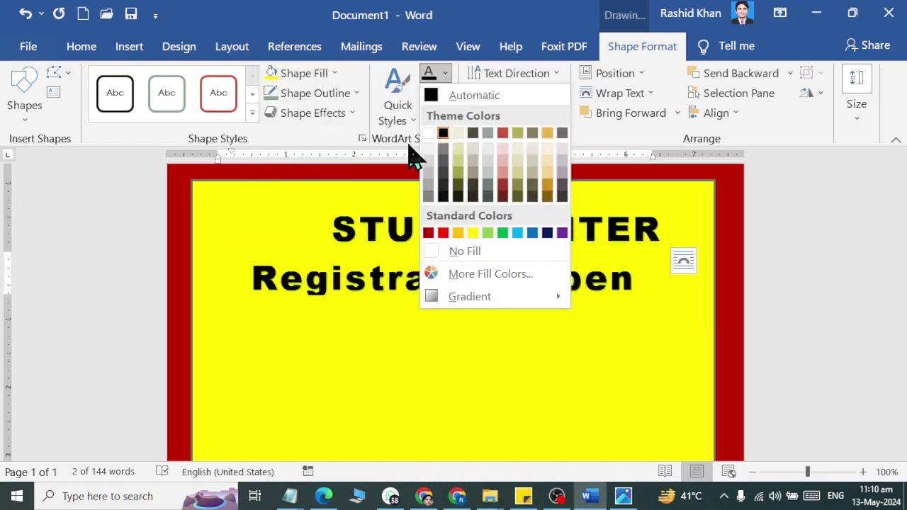
left_click(301, 75)
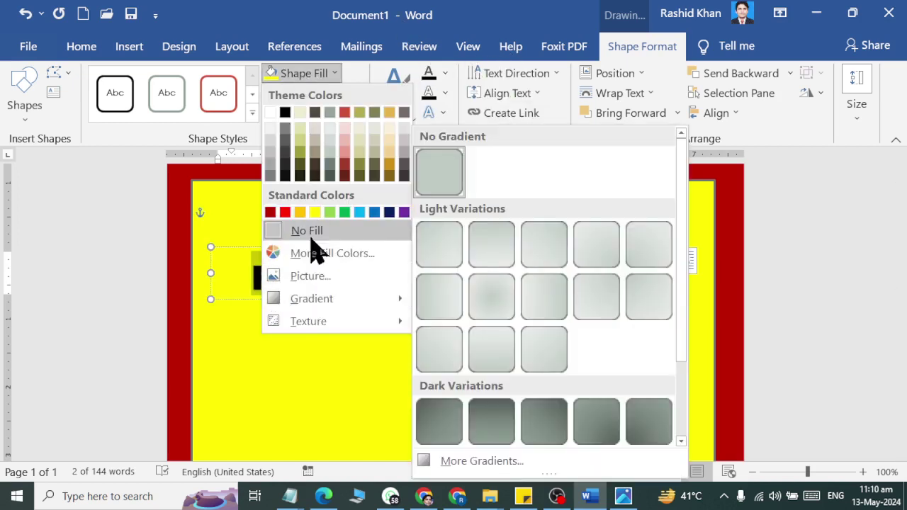
left_click(311, 232)
left_click(423, 265)
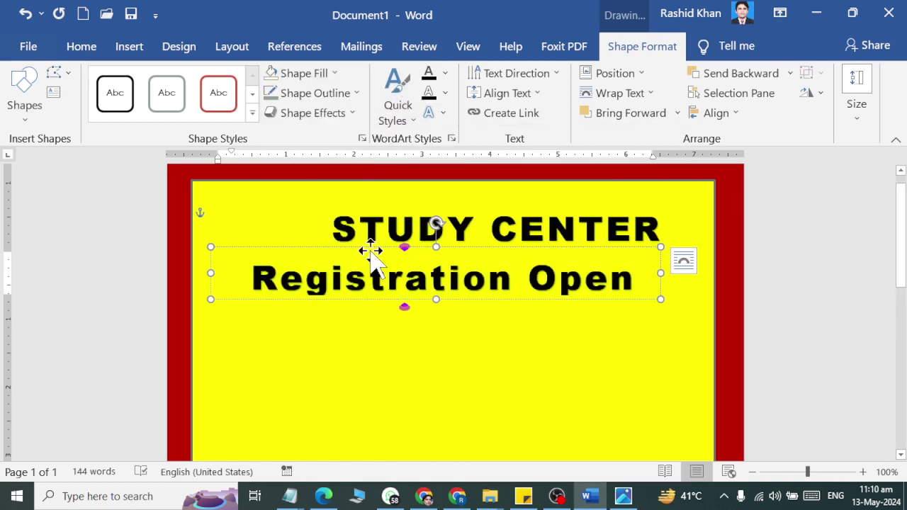
left_click(444, 73)
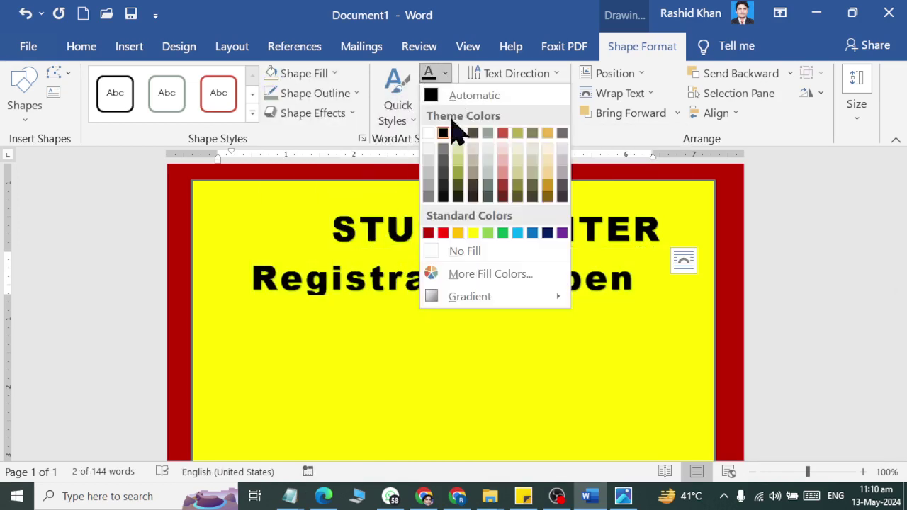
left_click(433, 232)
key("alt+Tab")
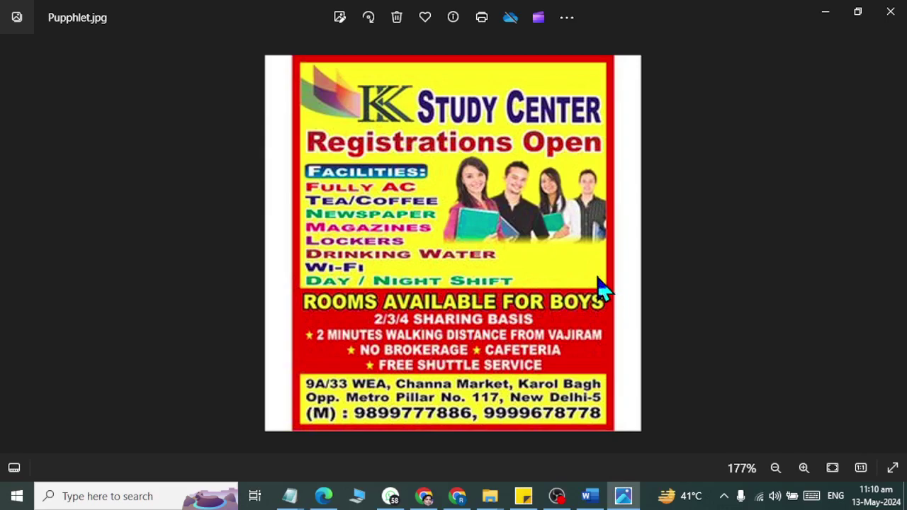
key("alt+Tab")
Step: Correct it to 'Registrations Open' and move the box up under STUDY CENTER
left_click(508, 280)
type("strations Open")
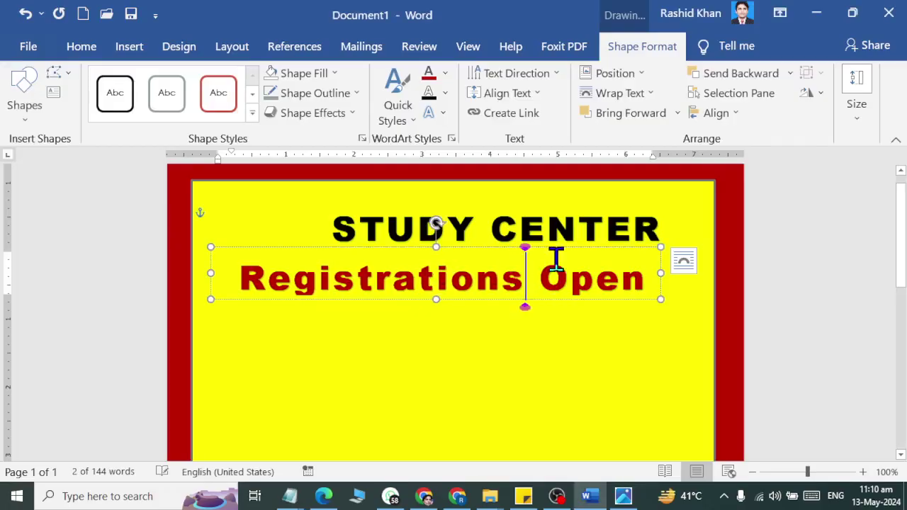
key("alt+Tab")
key("alt+Tab")
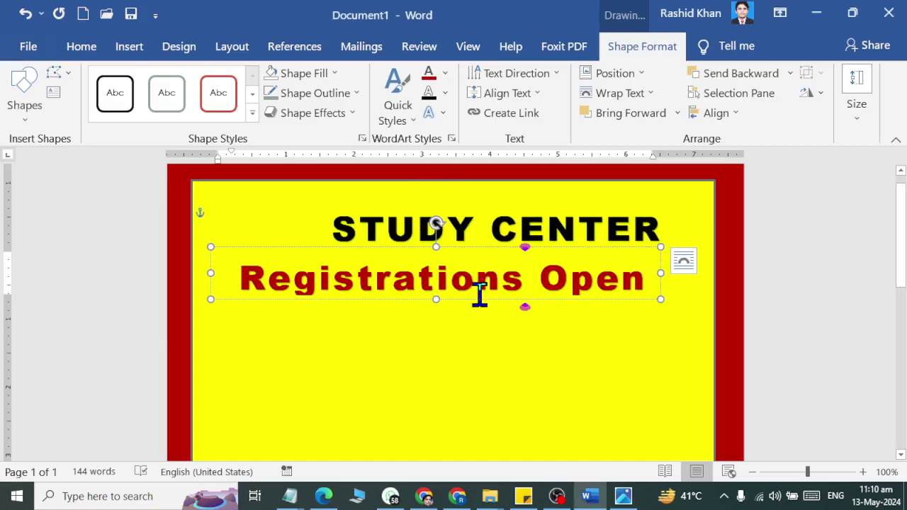
left_click_drag(482, 301, 501, 289)
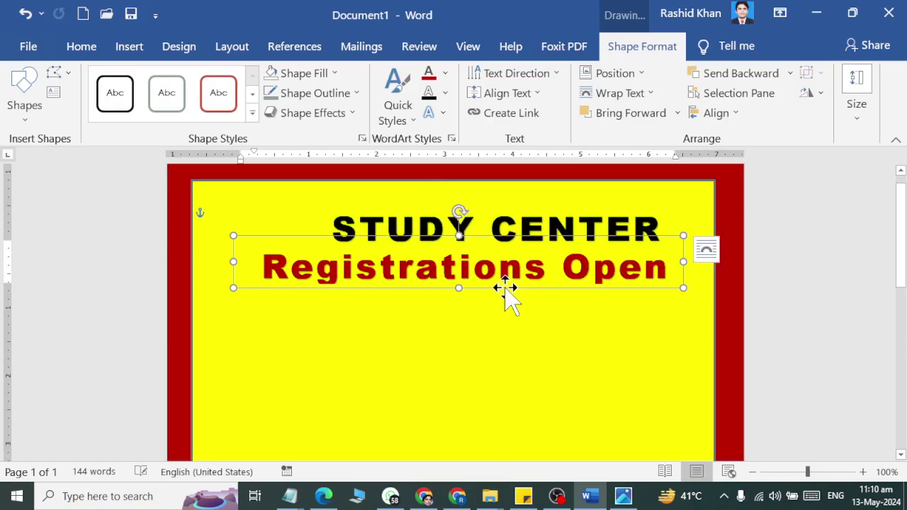
Step: Enlarge the Registrations Open text and widen its text box on both sides
key("alt+Tab")
key("alt+Tab")
triple_click(471, 262)
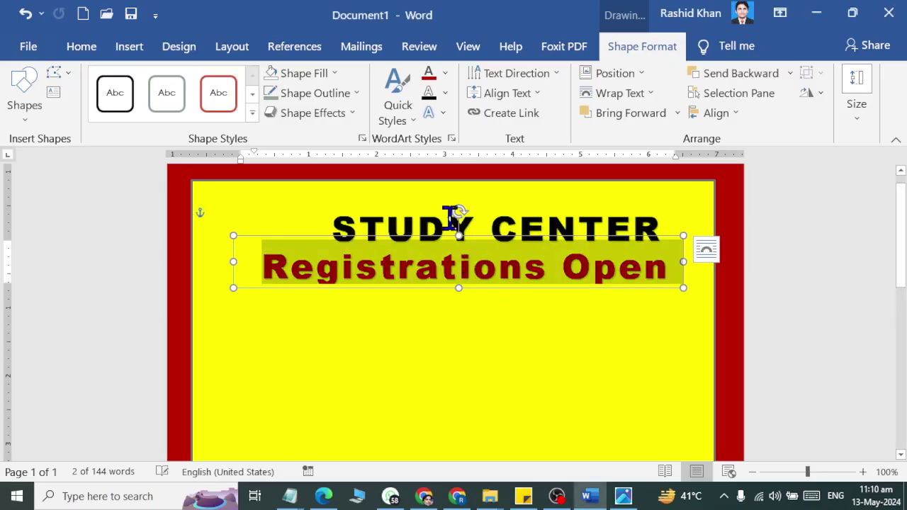
left_click(69, 50)
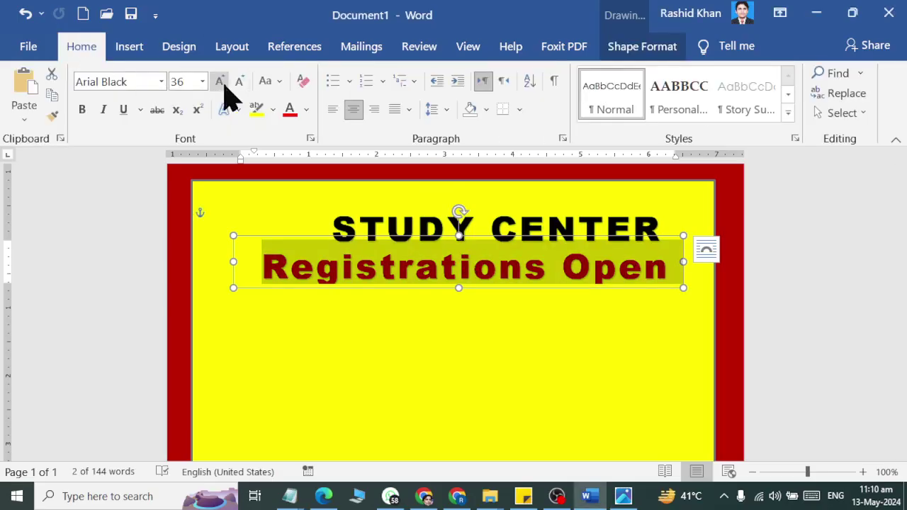
left_click(223, 82)
left_click_drag(233, 261, 190, 262)
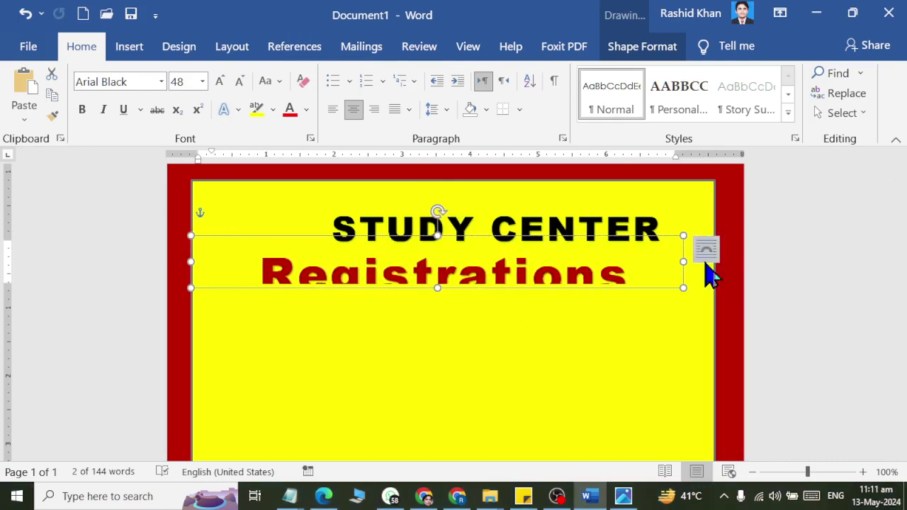
left_click_drag(685, 265, 739, 262)
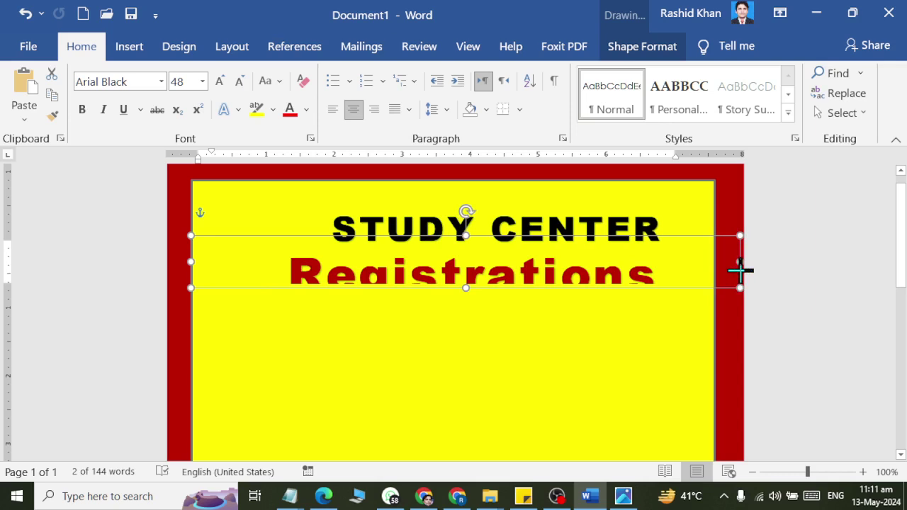
Step: Set Registrations Open to 40 pt and make its box slightly taller
double_click(654, 268)
left_click(239, 85)
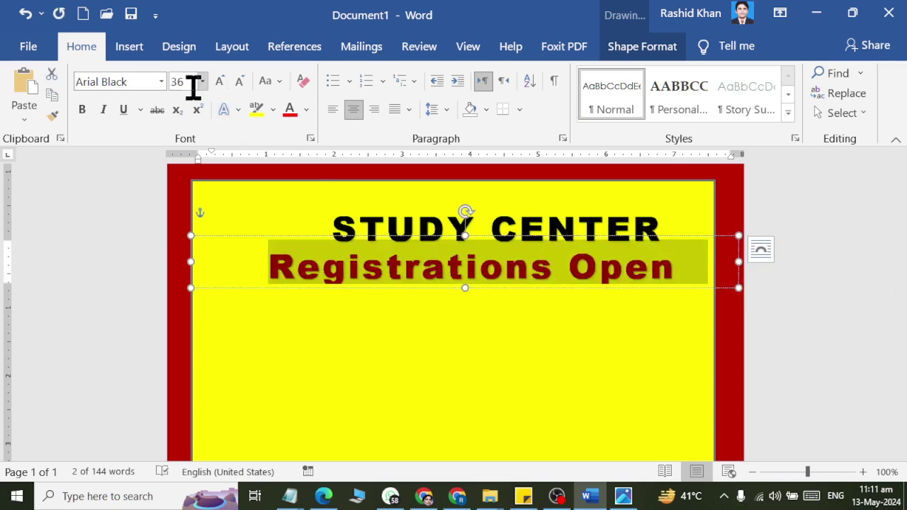
key("ctrl+shift+p")
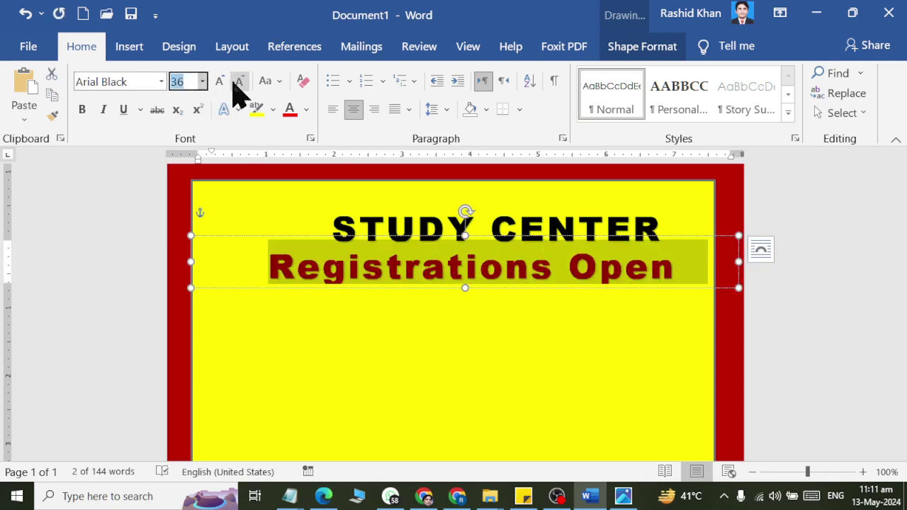
type("40")
key("Return")
left_click(780, 292)
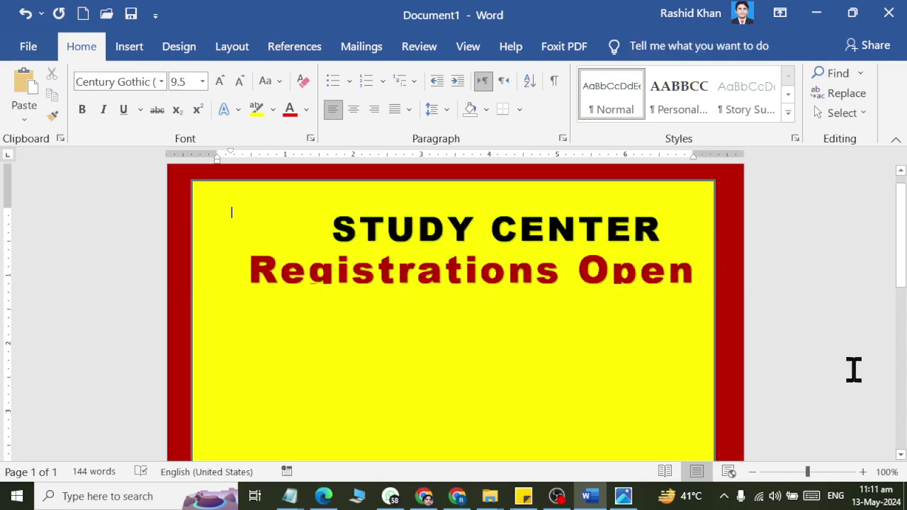
left_click(619, 272)
left_click_drag(464, 288, 469, 301)
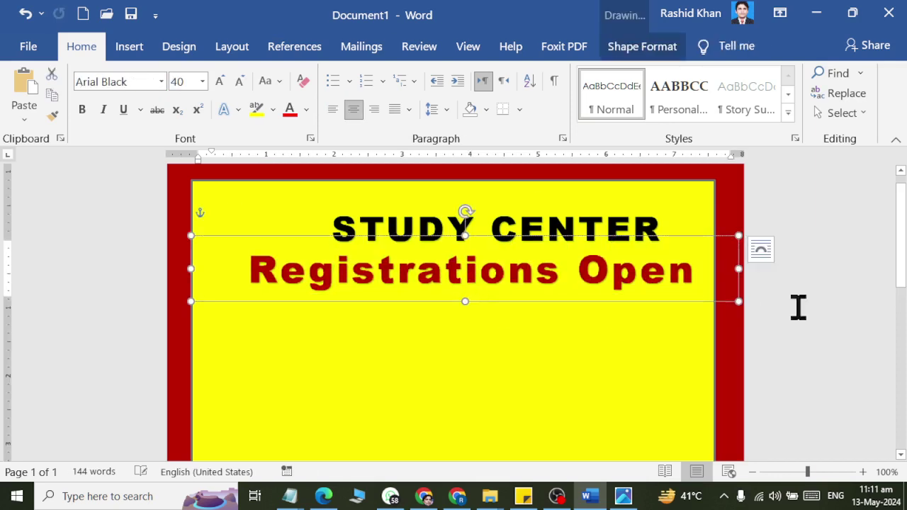
left_click(783, 344)
key("alt+Tab")
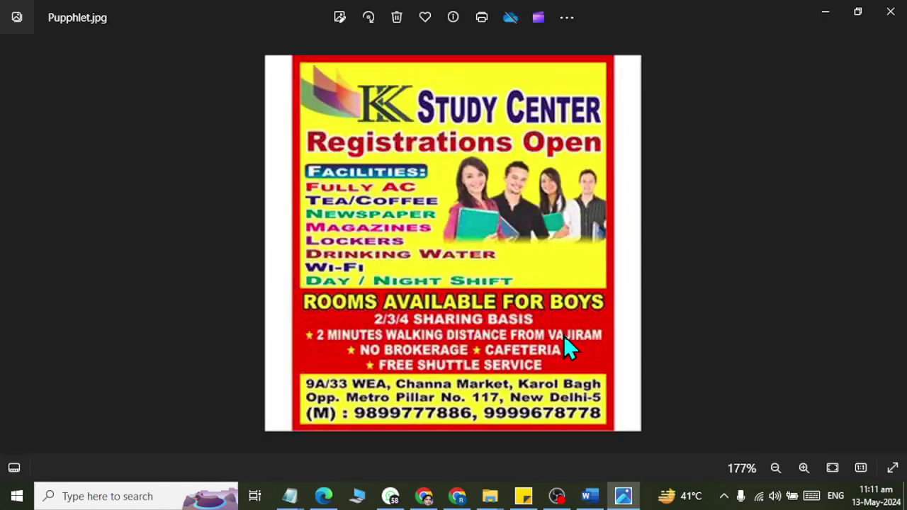
key("alt+Tab")
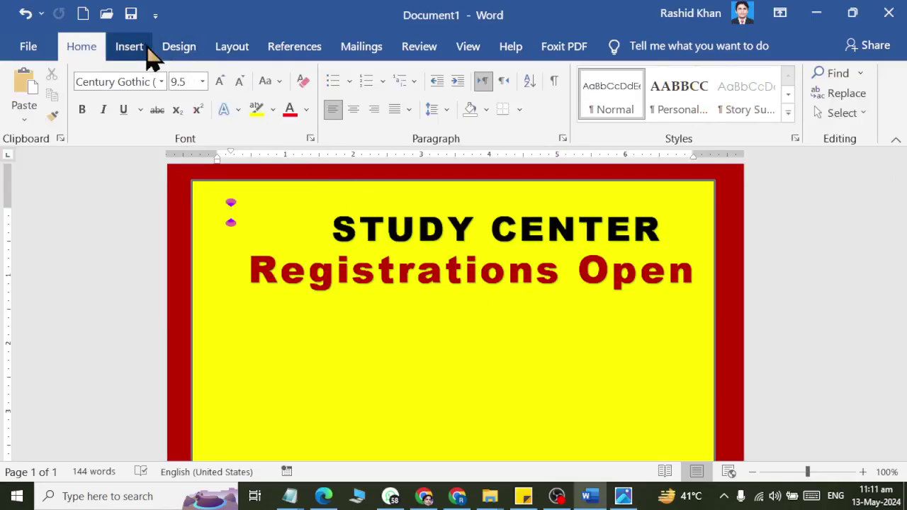
Step: Draw a rounded rectangle under Registrations Open, round its ends into a pill, and shift it left
left_click(135, 47)
left_click(178, 74)
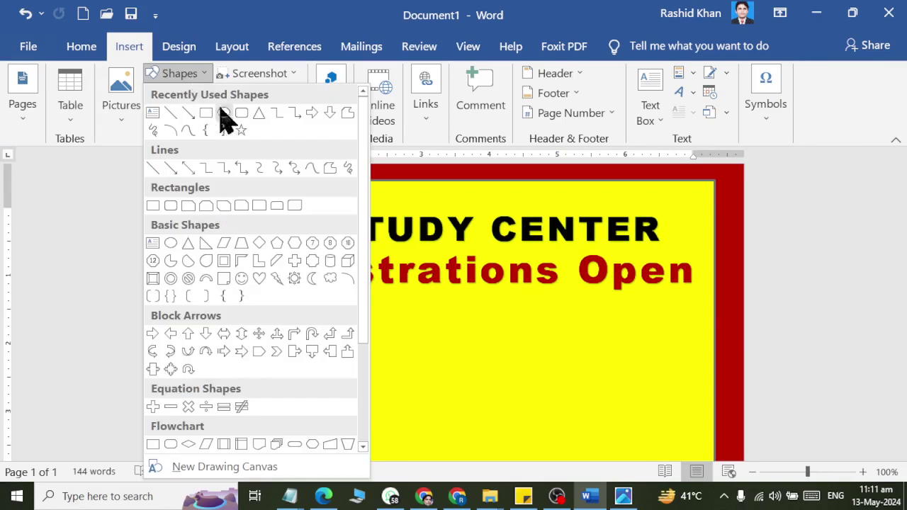
left_click(242, 115)
left_click_drag(217, 301, 445, 339)
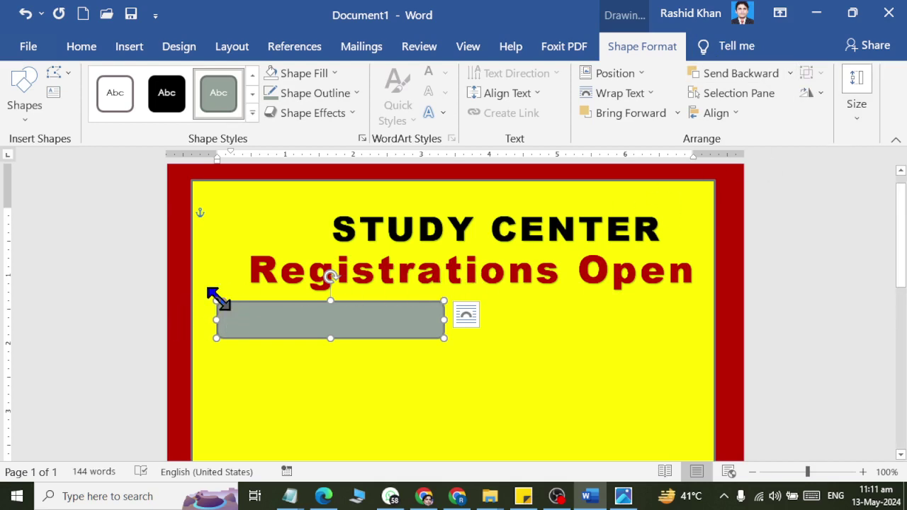
mouse_move(220, 301)
left_mouse_down()
mouse_move(384, 331)
mouse_move(357, 316)
mouse_move(367, 311)
left_mouse_up()
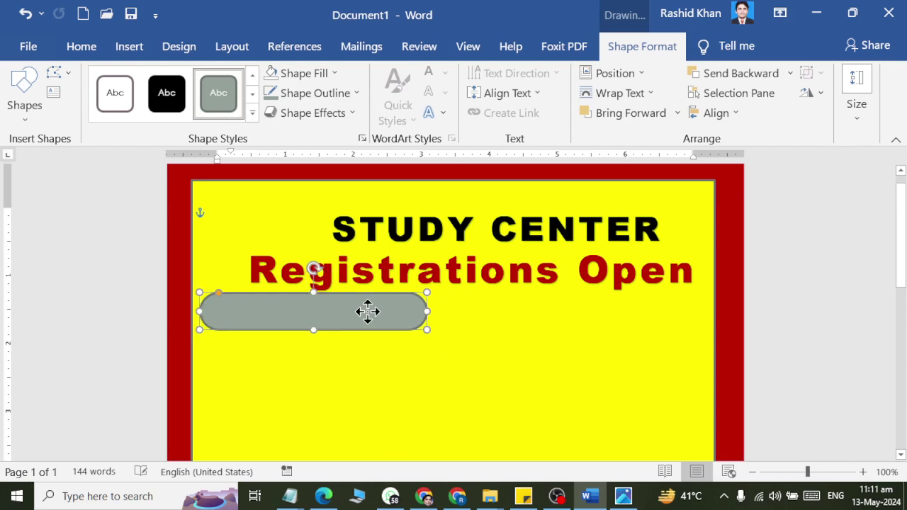
key("alt+Tab")
key("alt+Tab")
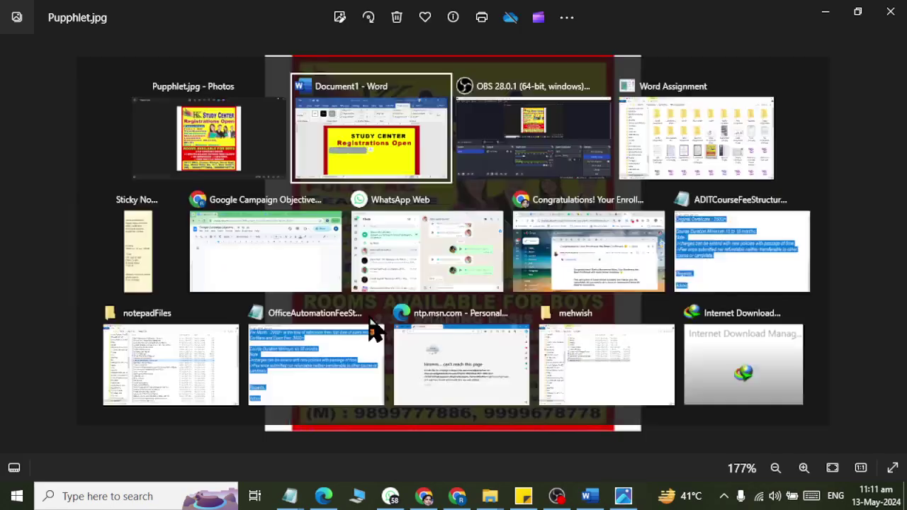
Step: Add Facilities text inside the pill, enlarge it, and set it to all capitals
right_click(365, 314)
left_click(404, 223)
type("Facilities")
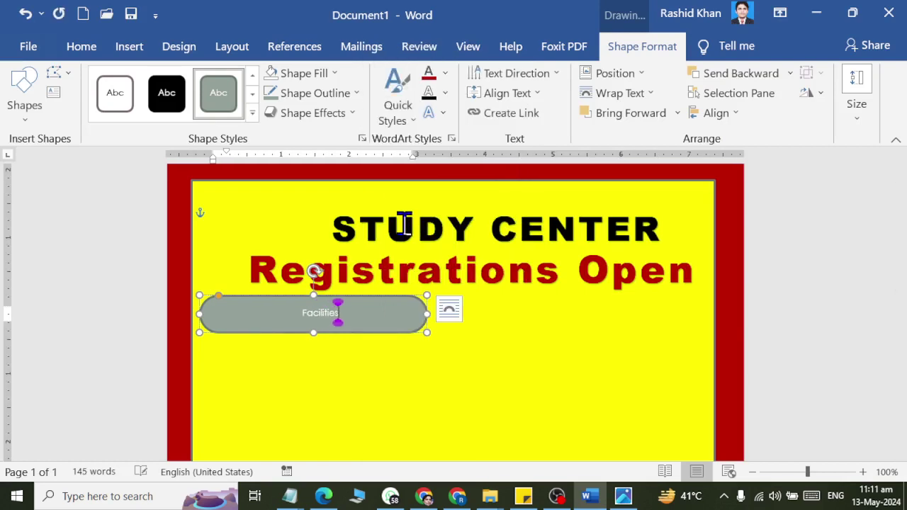
key("ctrl+a")
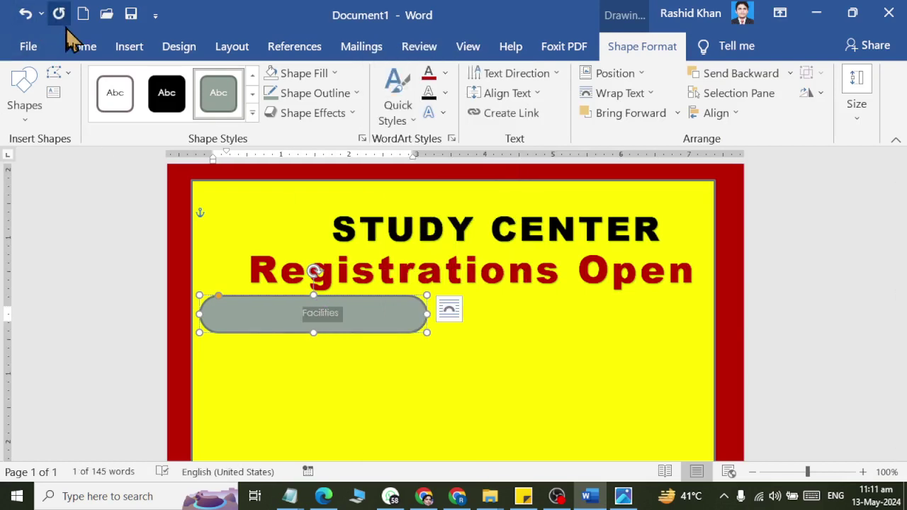
left_click(82, 48)
left_click(220, 82)
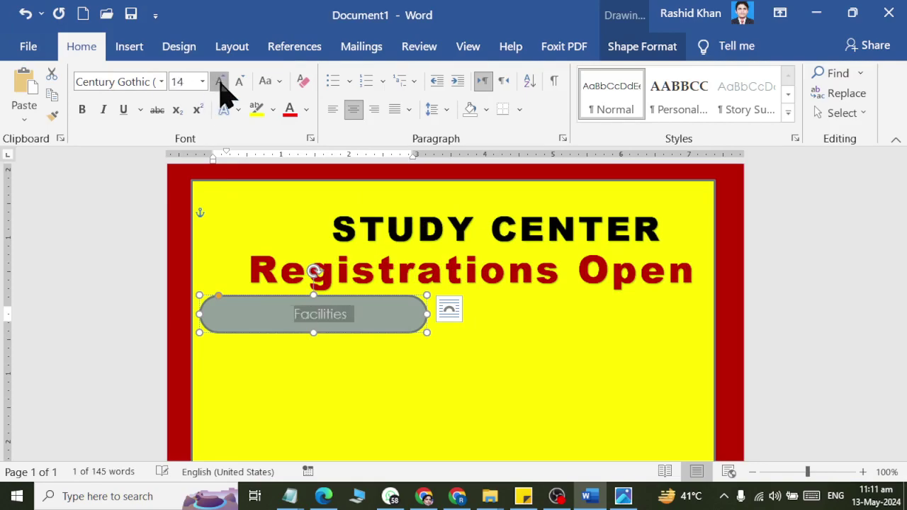
left_click(220, 81)
key("alt+Tab")
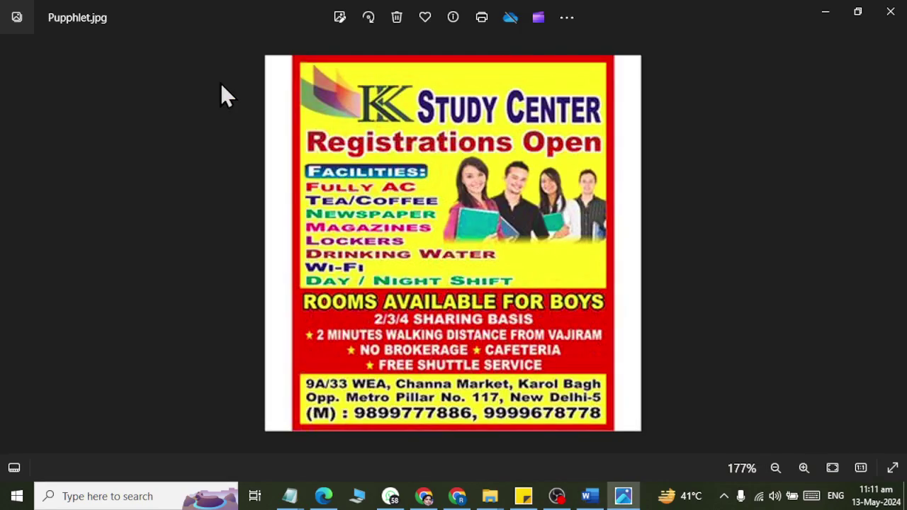
key("alt+Tab")
left_click(266, 81)
left_click(294, 145)
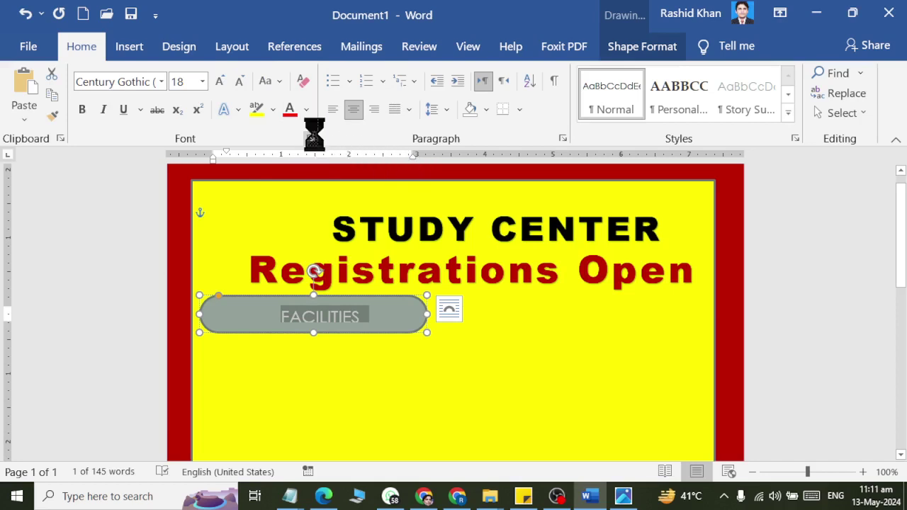
Step: Expand FACILITIES letter spacing by 4 pt and resize the pill narrower and slightly taller
left_click(361, 121)
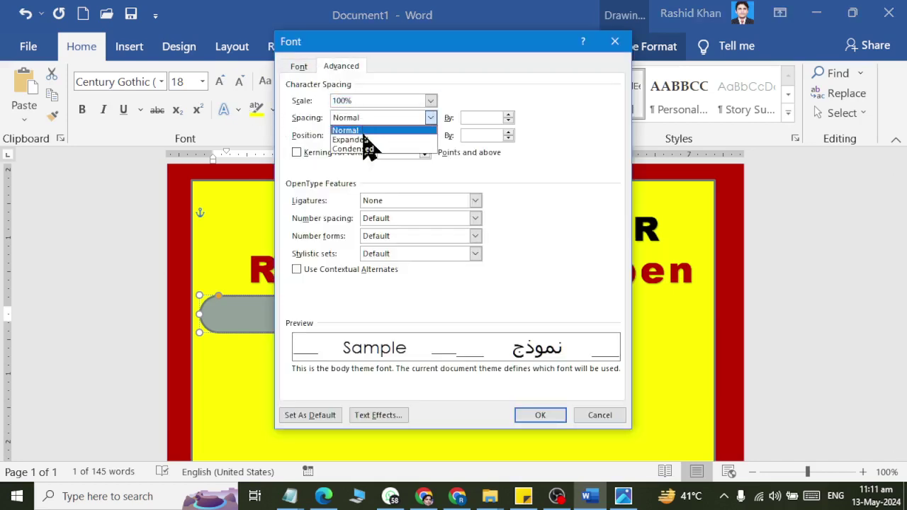
left_click(363, 134)
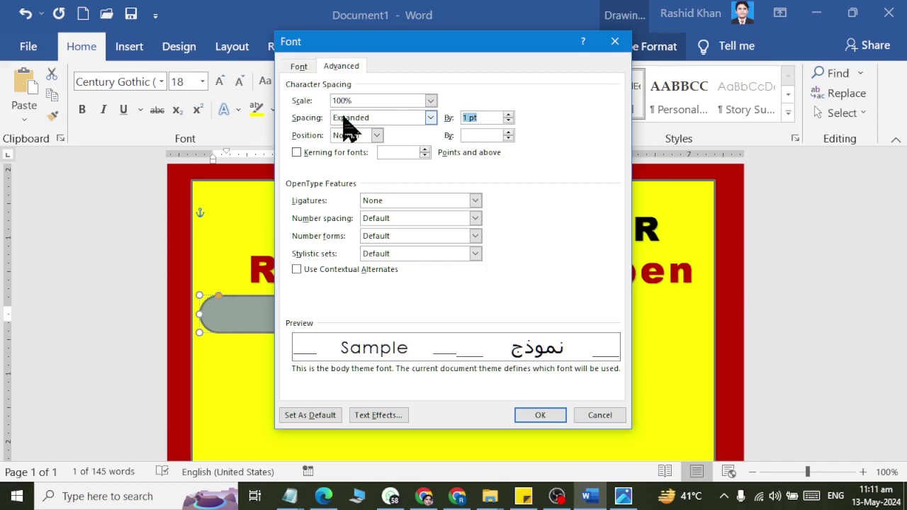
type("4")
left_click(536, 416)
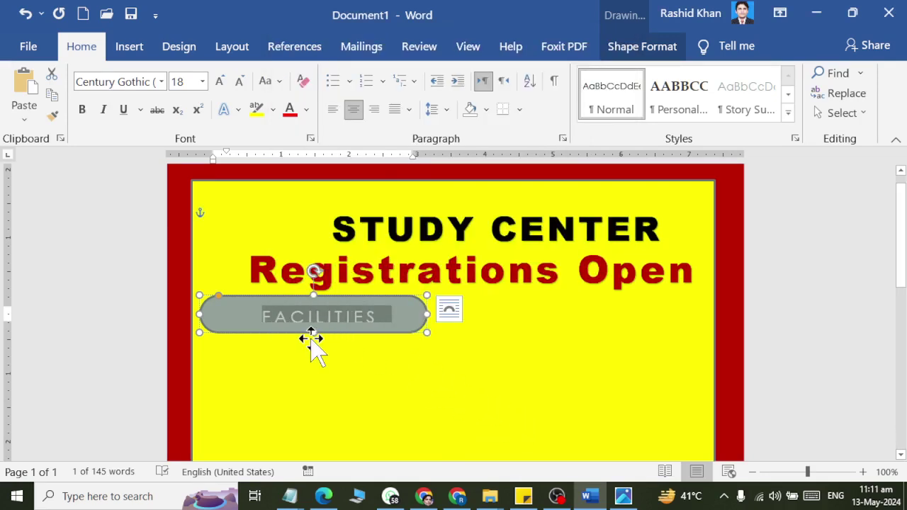
left_click_drag(427, 314, 362, 311)
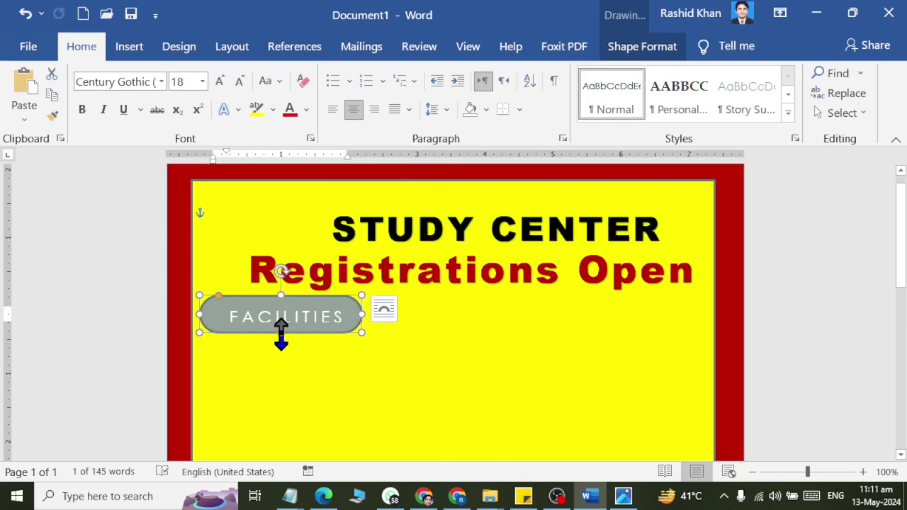
left_click_drag(280, 331, 281, 345)
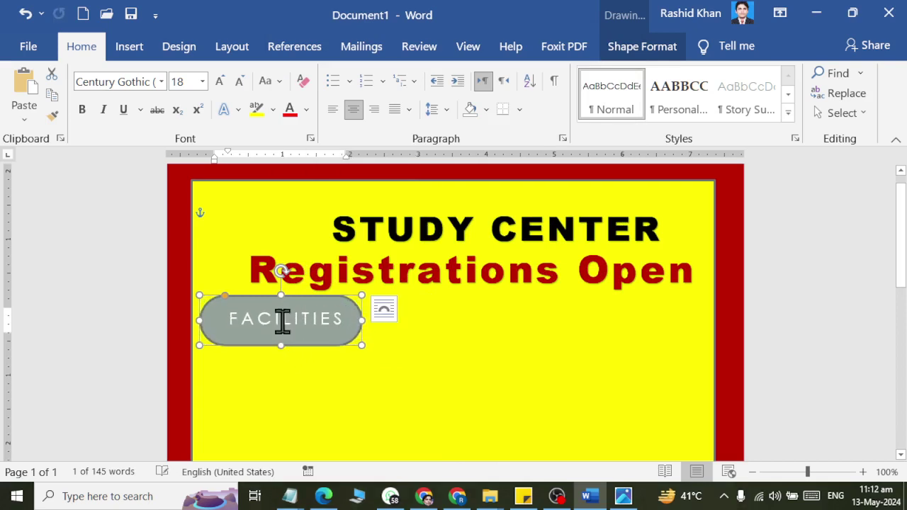
key("ctrl+a")
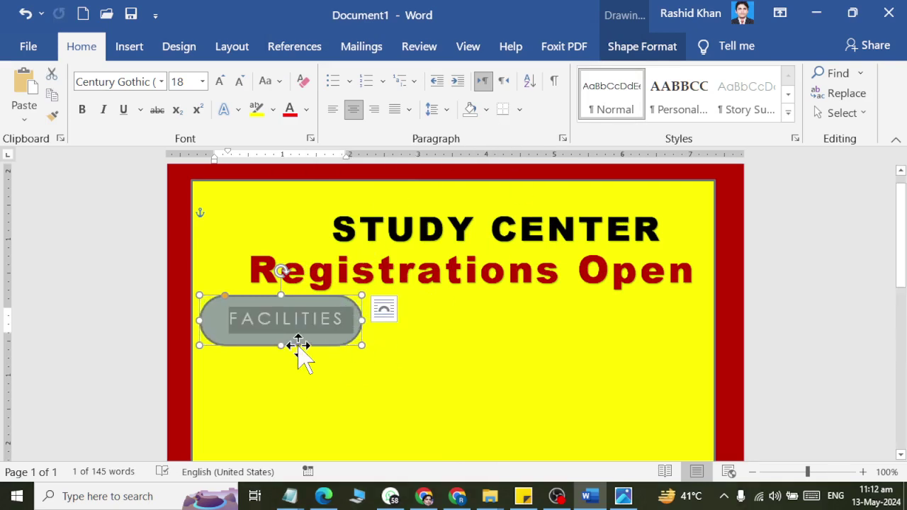
right_click(300, 347)
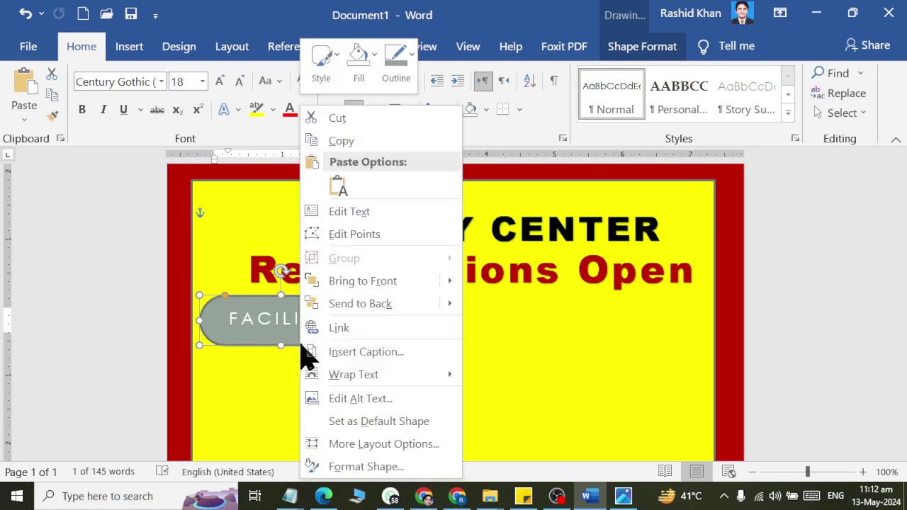
Step: Set all four text box margins of the FACILITIES label to 0, keeping text centred
left_click(359, 468)
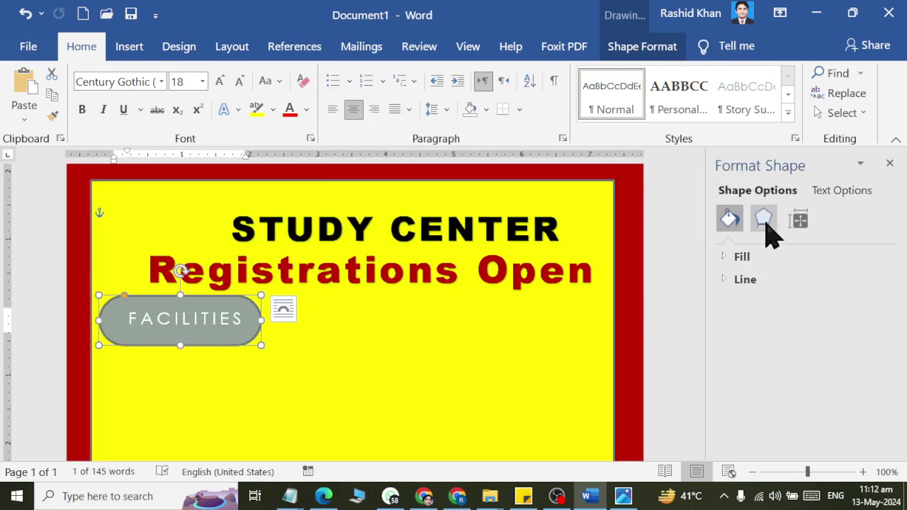
left_click(764, 221)
left_click(800, 222)
left_click(726, 258)
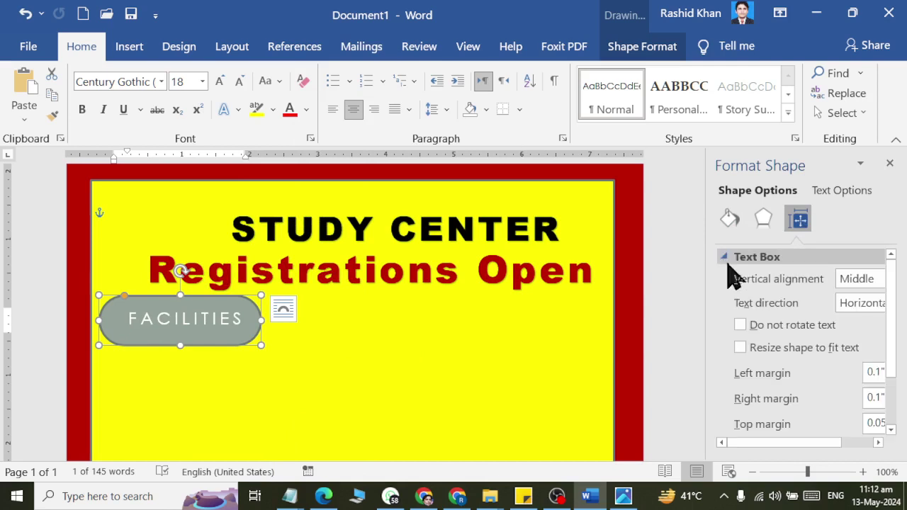
left_click(854, 279)
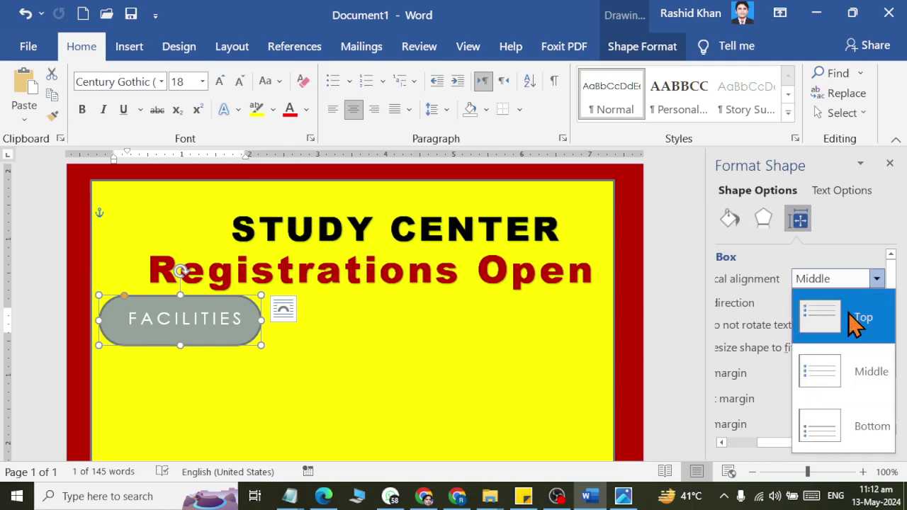
left_click(744, 284)
scroll(826, 395, "down", 3)
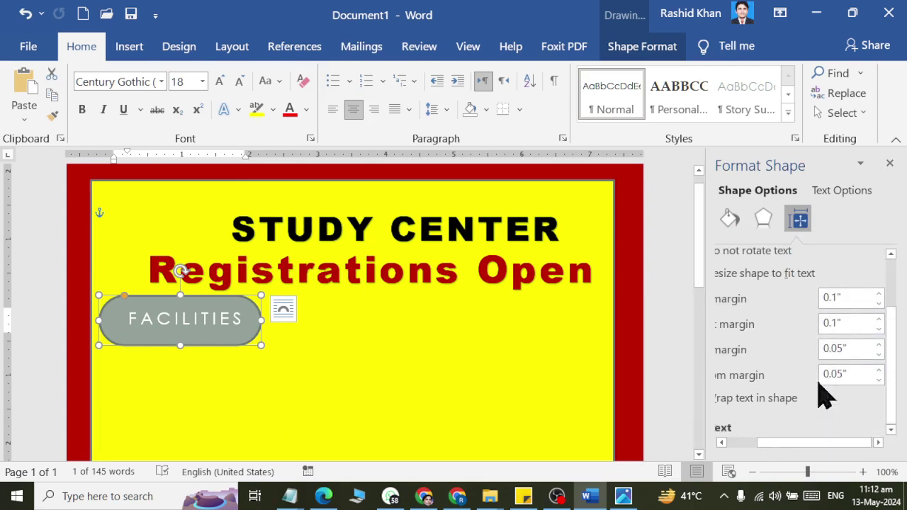
left_click_drag(855, 297, 717, 287)
type("0\t0\t0")
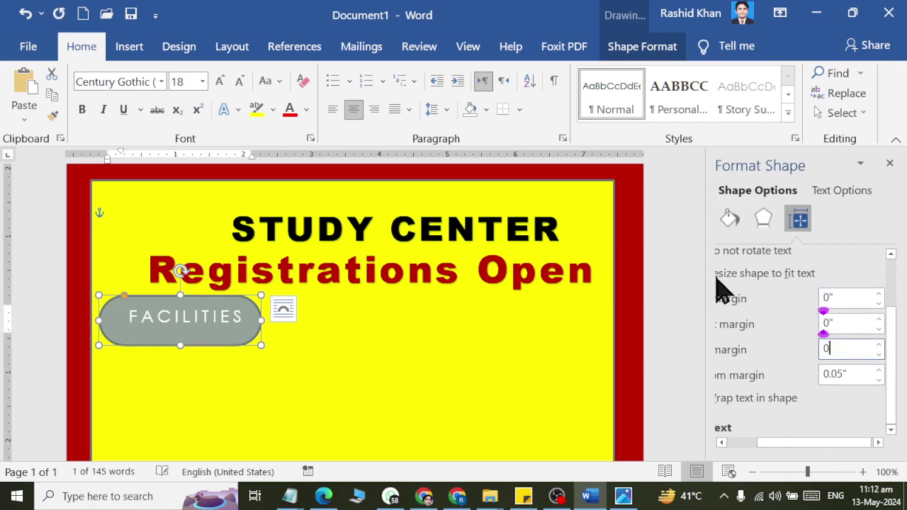
key("Tab")
type("0")
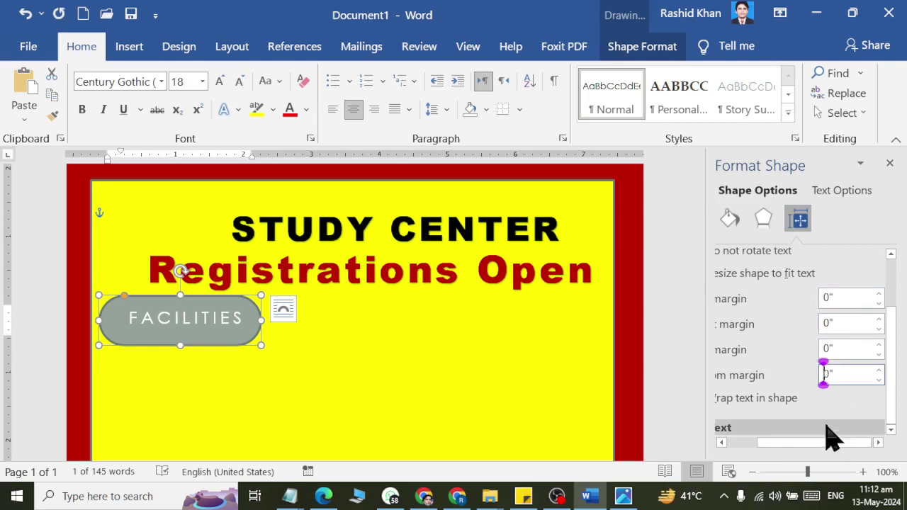
Step: Shorten the FACILITIES label by pulling its bottom edge up
left_click_drag(826, 442, 723, 401)
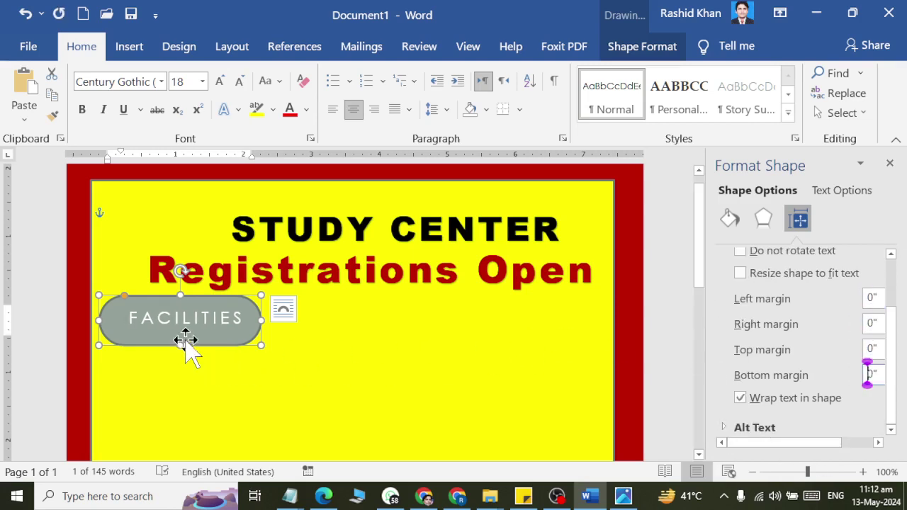
left_click_drag(181, 345, 190, 325)
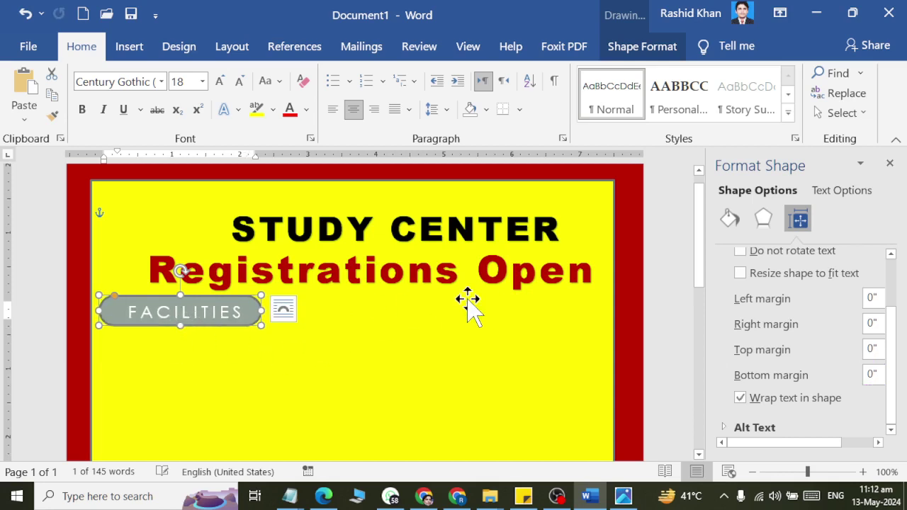
left_click(639, 48)
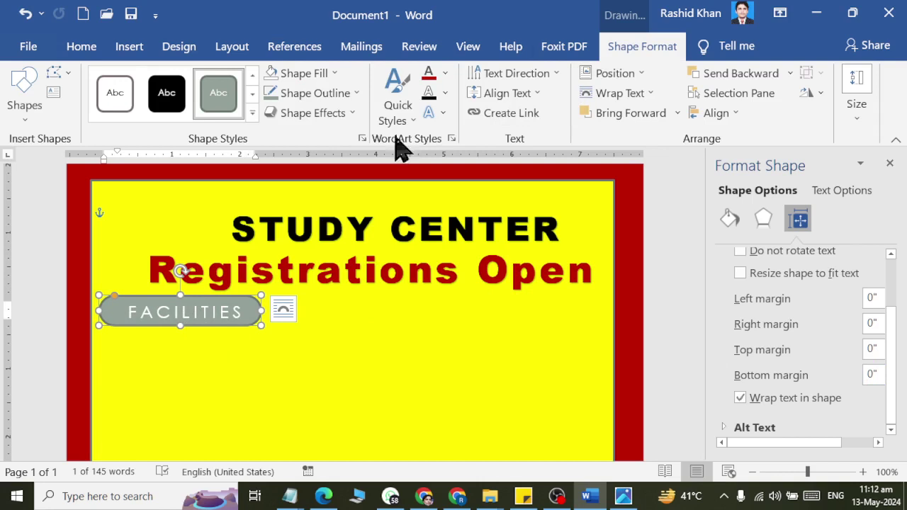
Step: Fill the FACILITIES label dark blue and give it no outline
left_click(315, 113)
left_click(312, 75)
left_click(312, 75)
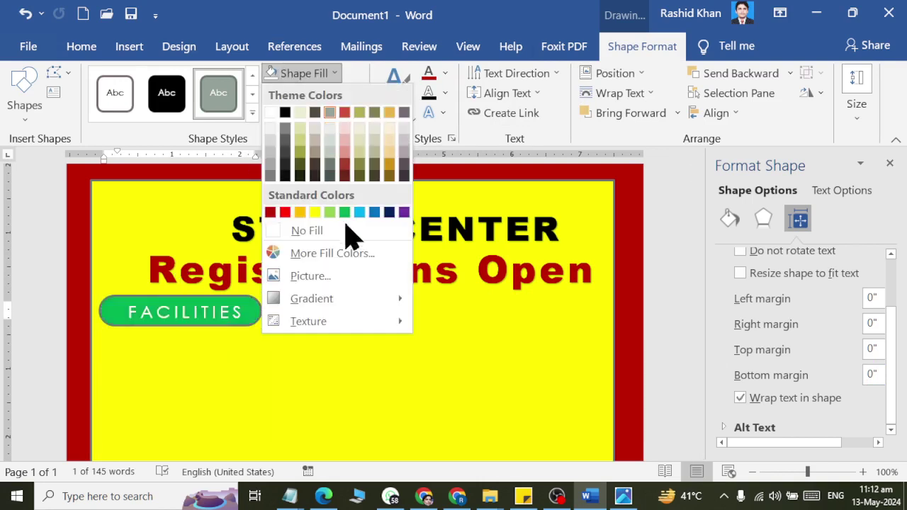
left_click(387, 211)
left_click(311, 75)
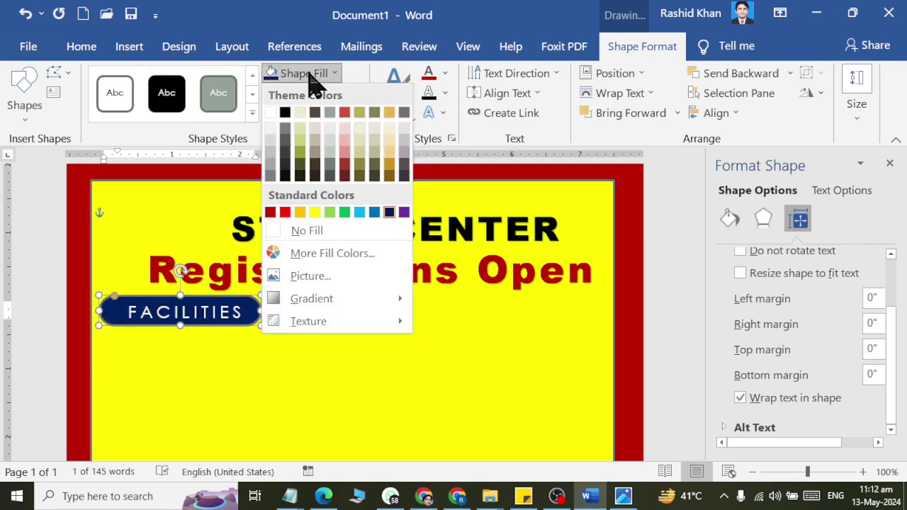
mouse_move(327, 302)
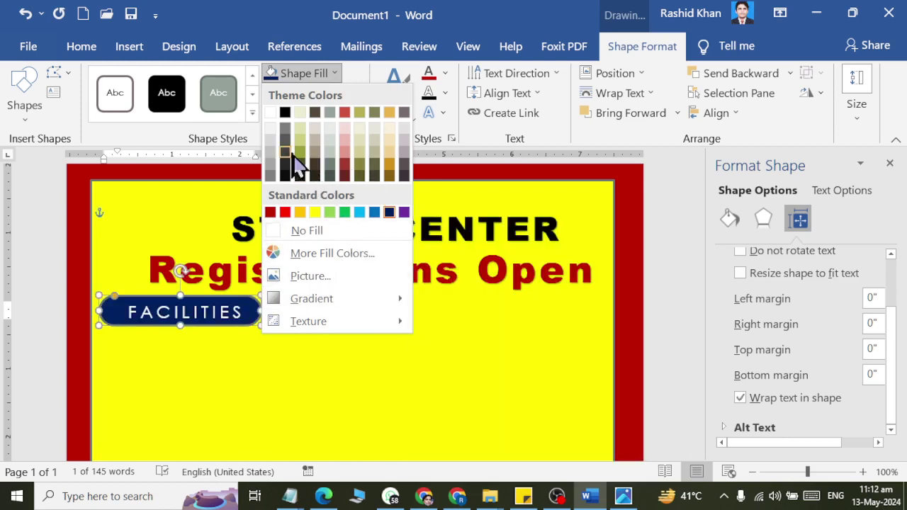
left_click(283, 76)
left_click(316, 93)
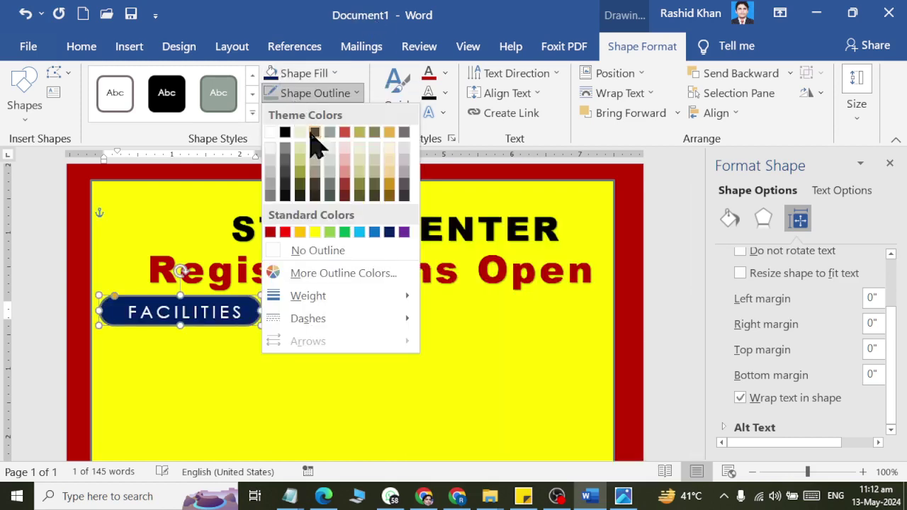
left_click(318, 256)
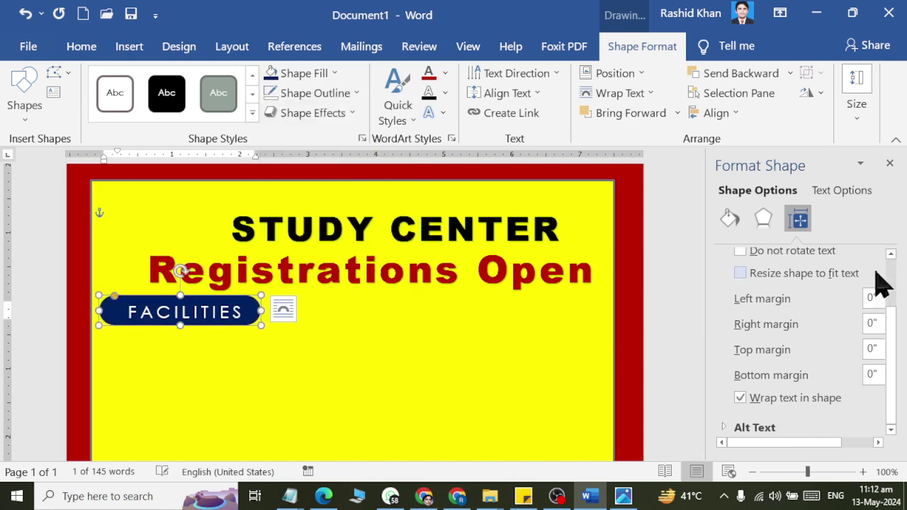
Step: Make the FACILITIES lettering bold and compare the label with the reference flyer
left_click(890, 164)
left_click(383, 309)
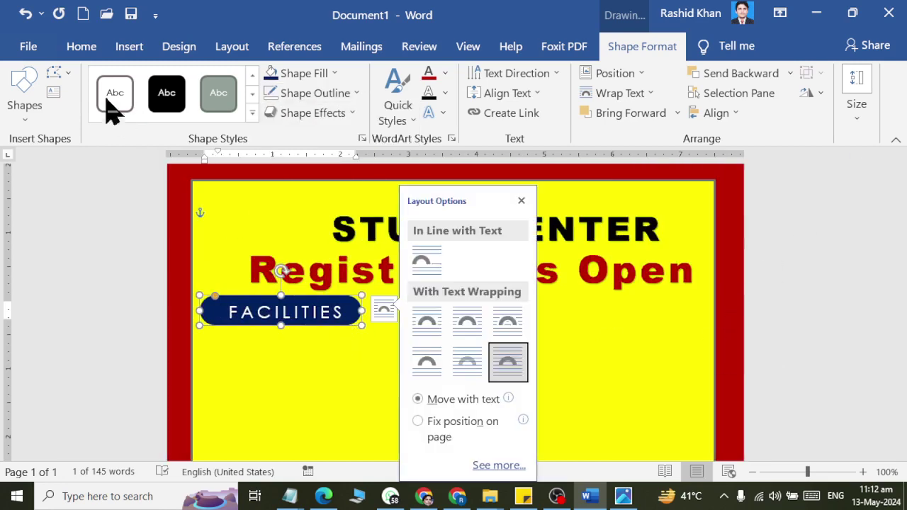
left_click(82, 47)
left_click(80, 112)
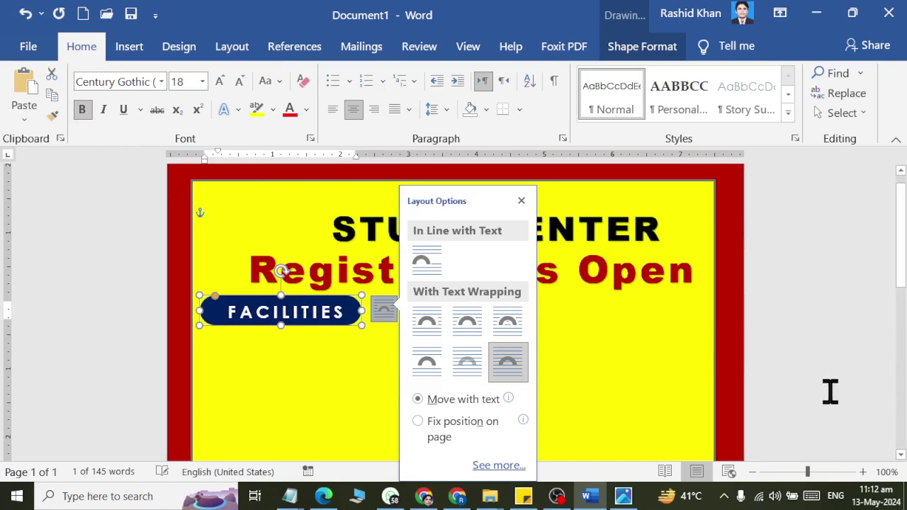
left_click(624, 304)
key("alt+Tab")
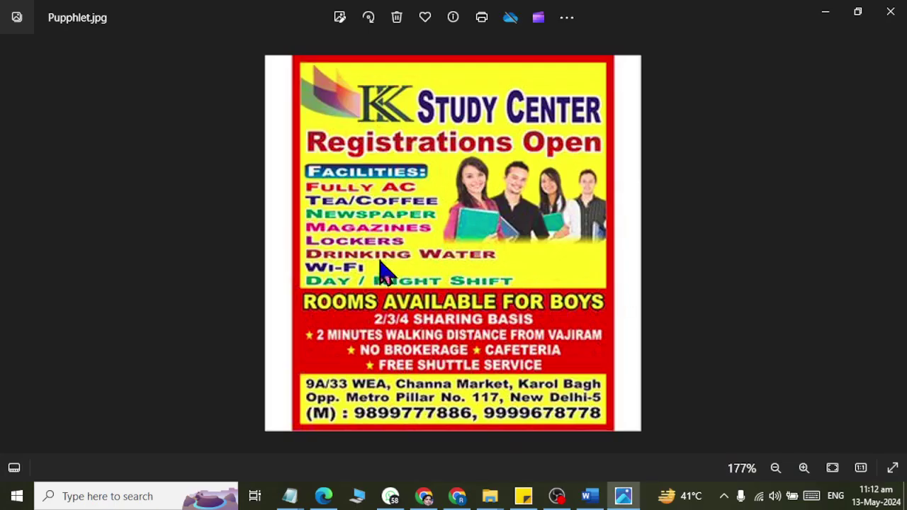
key("alt+Tab")
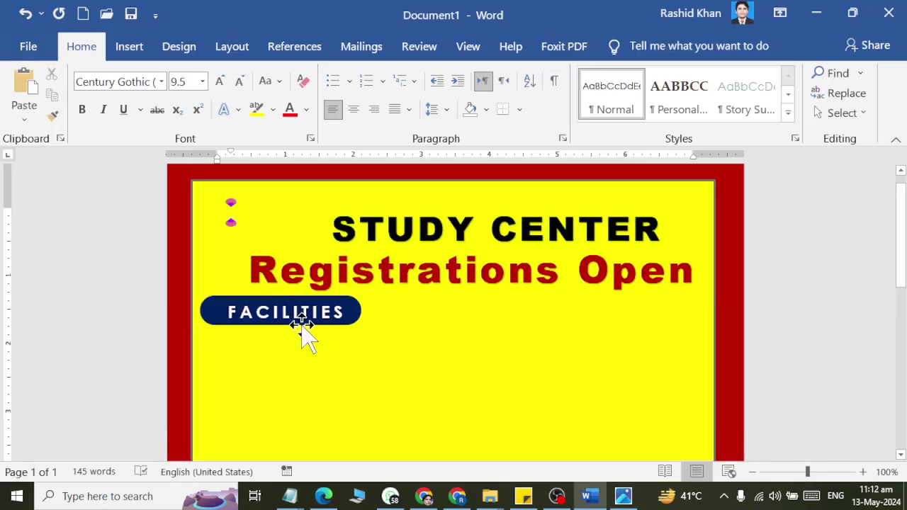
Step: Duplicate the FACILITIES label just below and remove the copy's fill
left_click(301, 324)
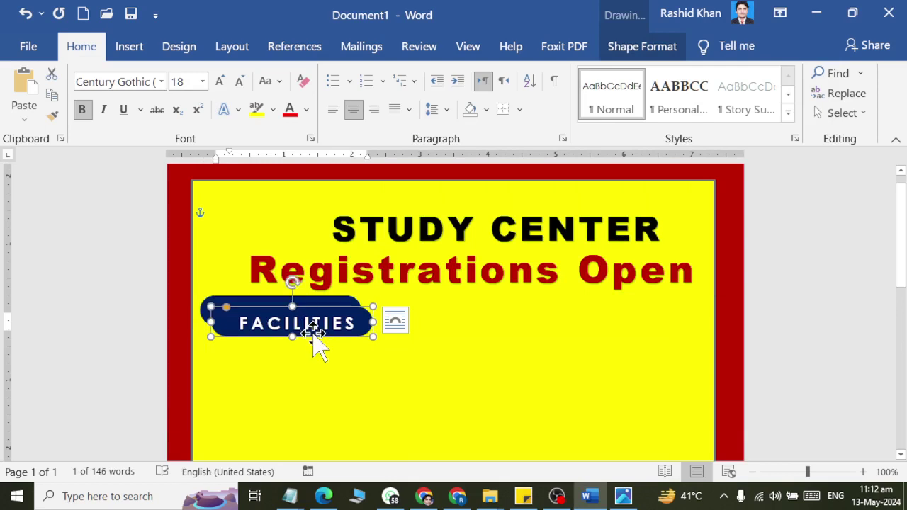
left_click_drag(314, 332, 298, 354, "ctrl")
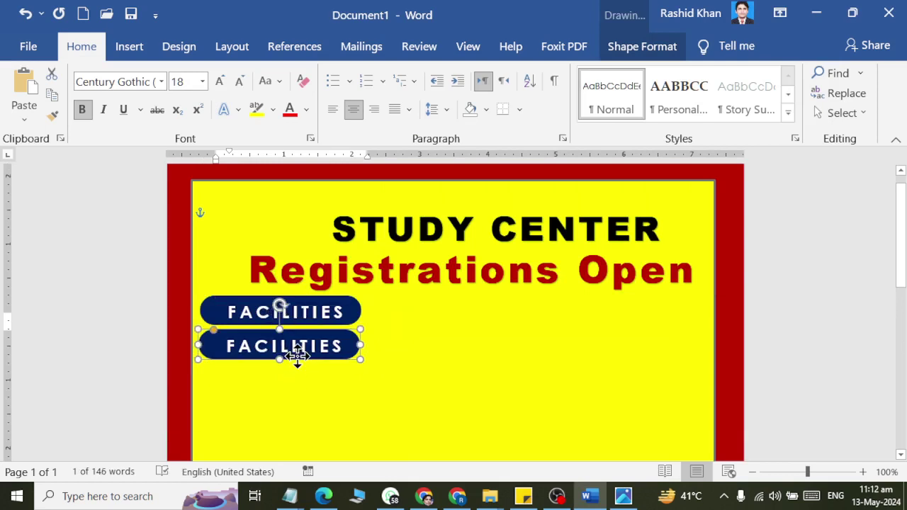
left_click(645, 48)
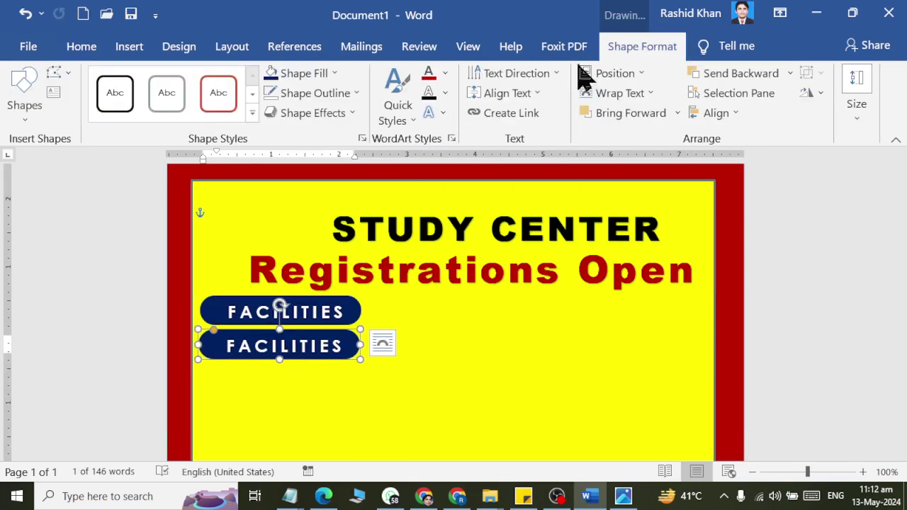
left_click(303, 73)
left_click(328, 231)
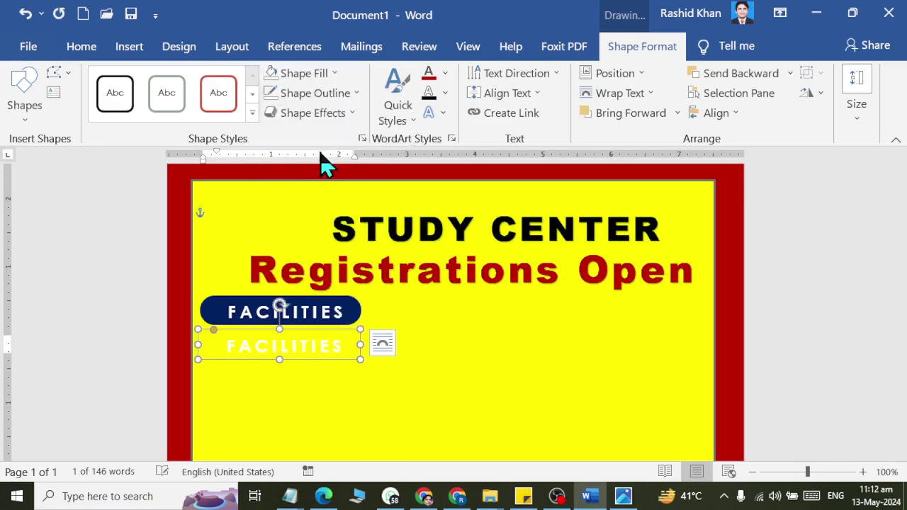
Step: Remove the copy's outline and colour its FACILITIES text dark red
left_click(320, 94)
left_click(325, 251)
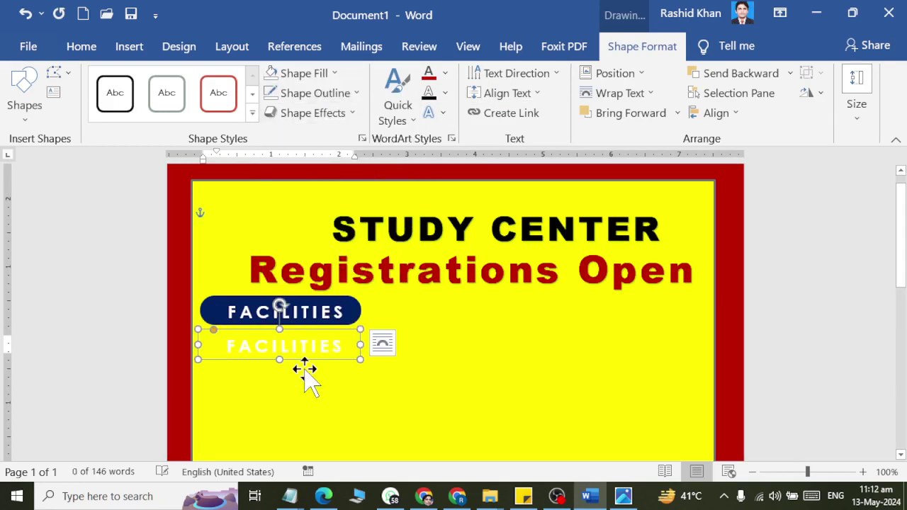
double_click(291, 349)
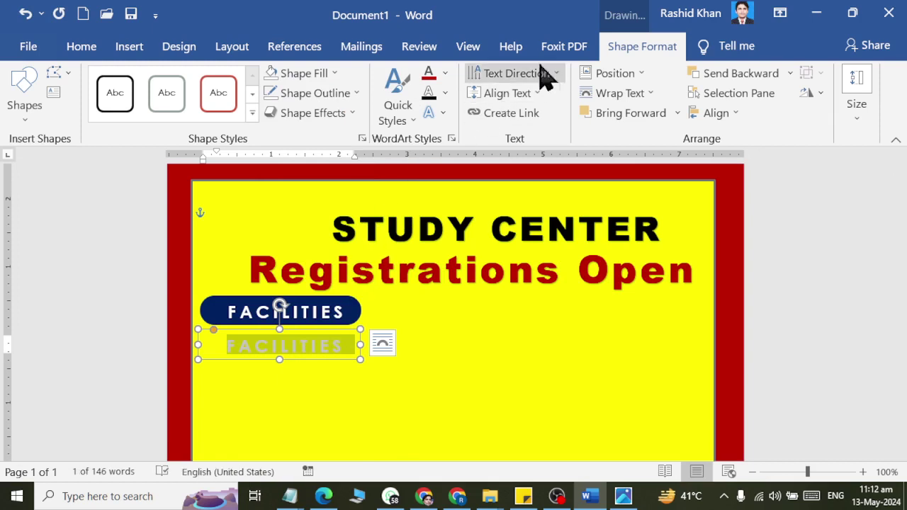
left_click(444, 74)
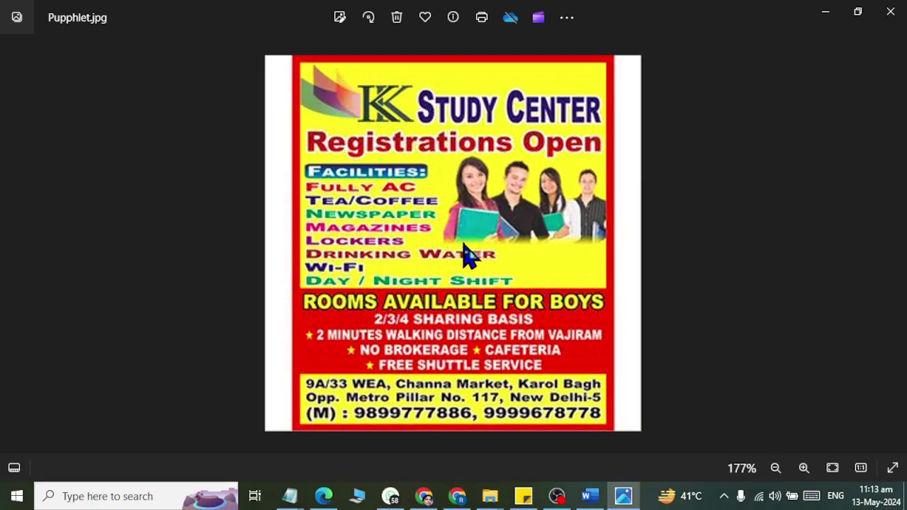
Step: Replace the copied label's text with FULLY AC in capitals
key("alt+Tab")
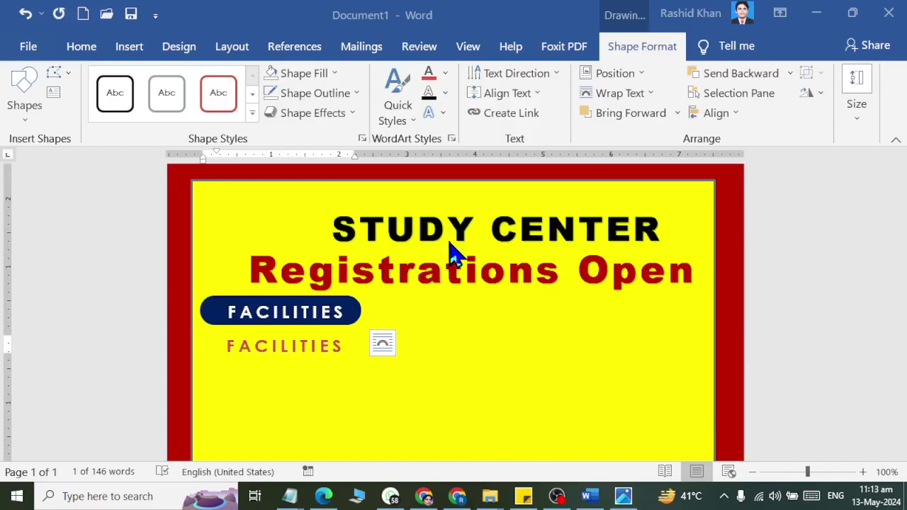
key("alt+Tab")
key("alt+Tab")
type("ful")
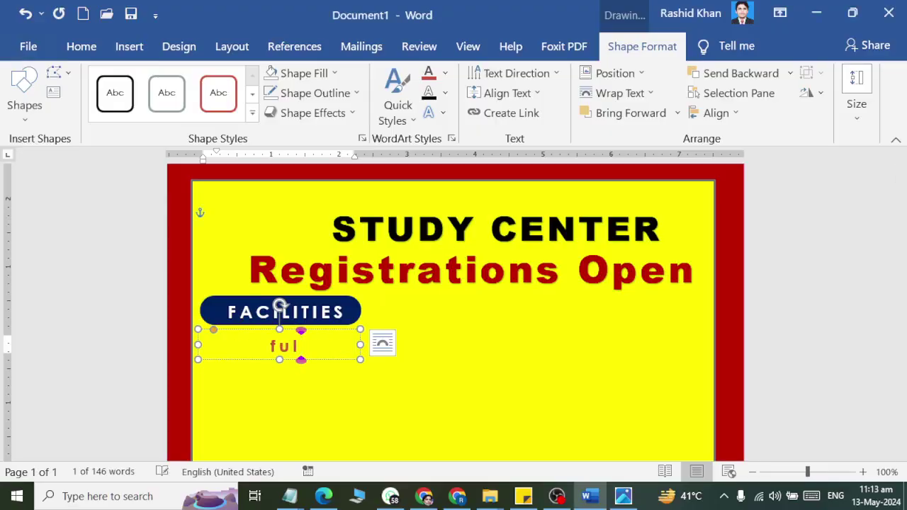
key("BackSpace")
key("BackSpace")
key("BackSpace")
key("Caps_Lock")
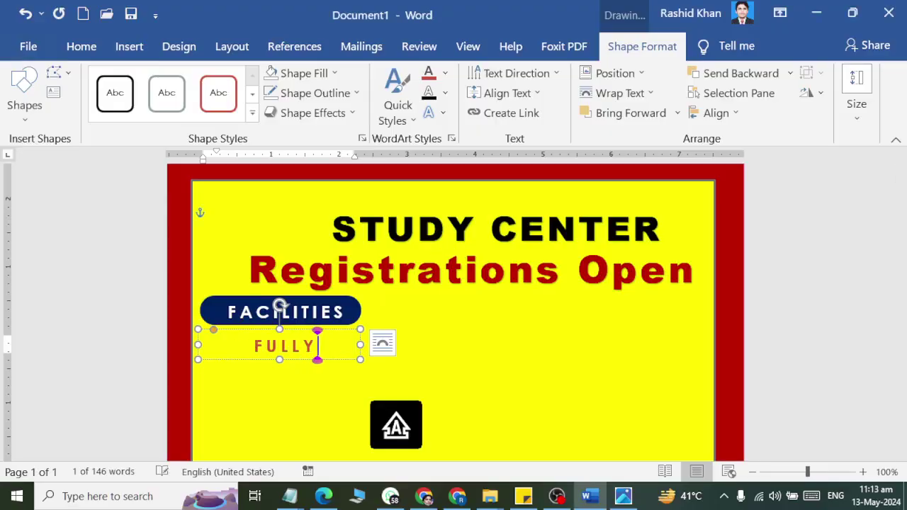
key("ctrl+a")
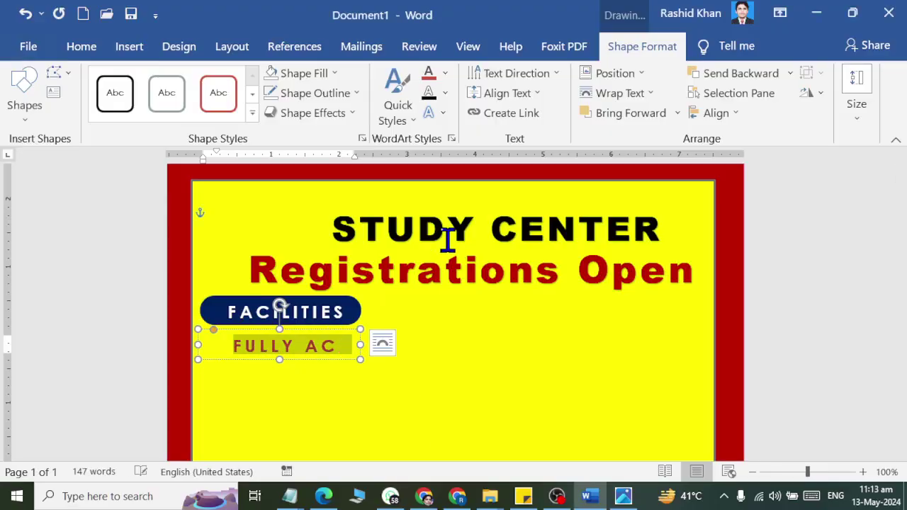
Step: Set the FULLY AC text to Berlin Sans FB Demi and align it left
left_click(316, 368)
left_click(312, 359)
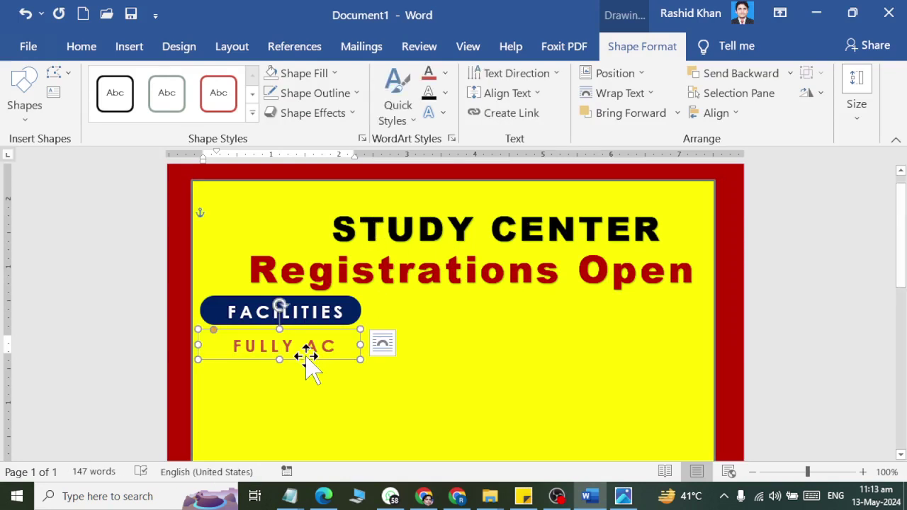
left_click(64, 48)
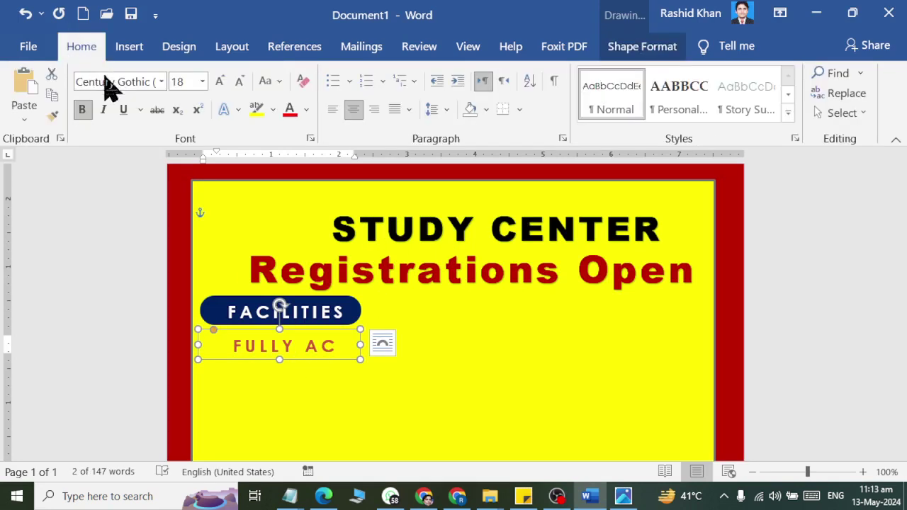
left_click(160, 82)
left_click(142, 320)
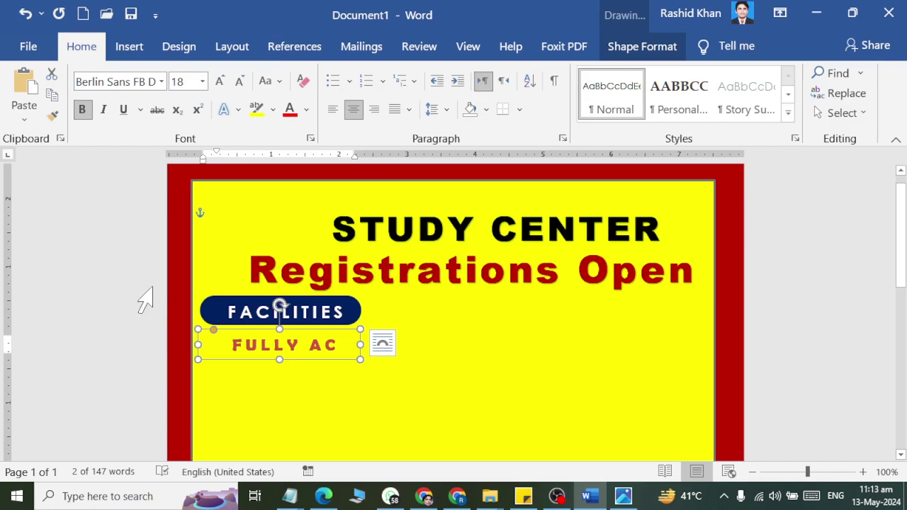
left_click(332, 109)
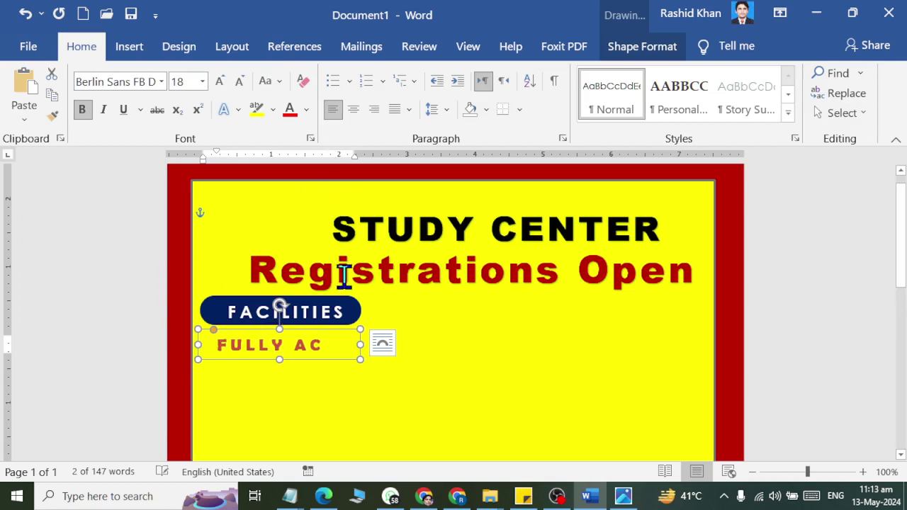
Step: Duplicate the FULLY AC line beneath it and check the reference flyer
left_click_drag(293, 359, 298, 379, "ctrl")
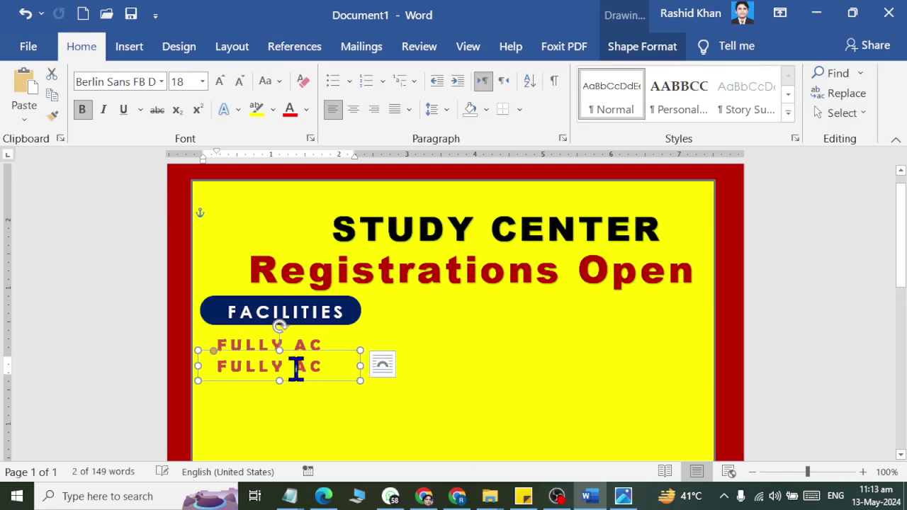
key("alt+Tab")
key("alt+Tab")
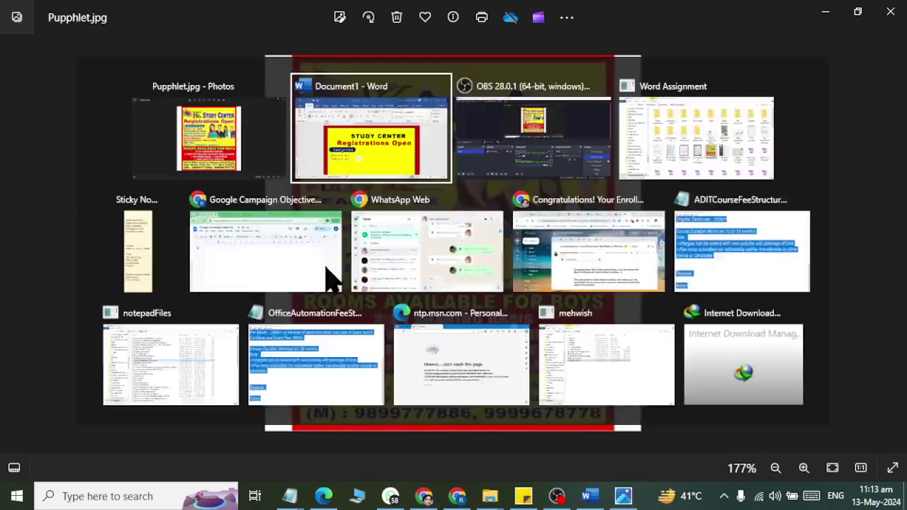
scroll(380, 262, "down", 3)
scroll(381, 259, "down", 1)
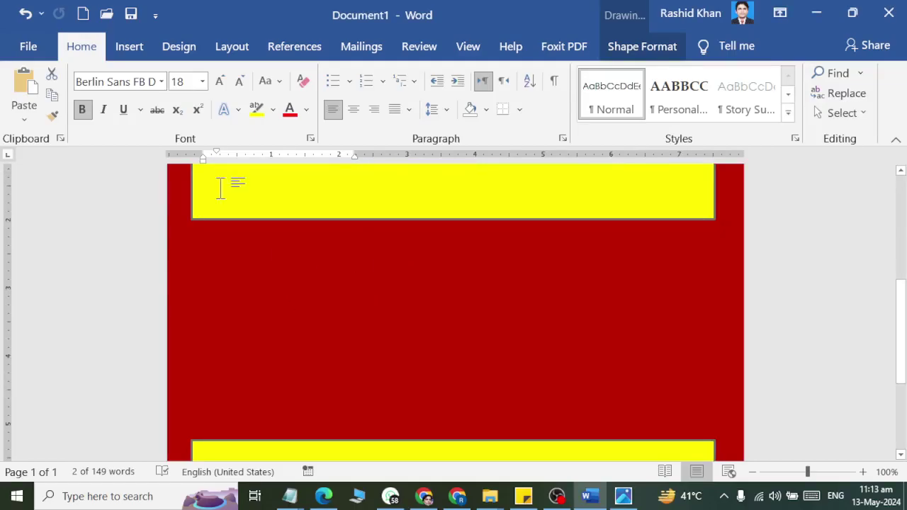
left_click(126, 46)
Step: Insert a WordArt, move it into the red strip and widen it across the page
left_click(682, 95)
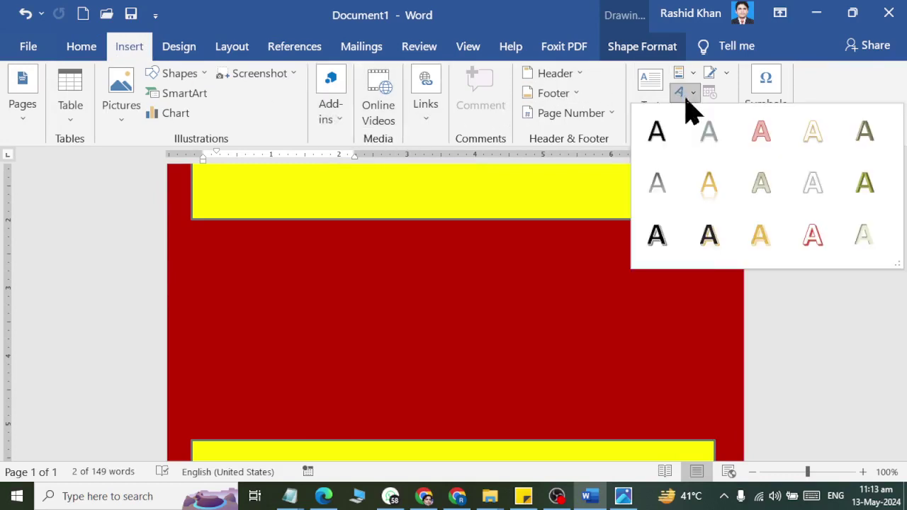
left_click(657, 133)
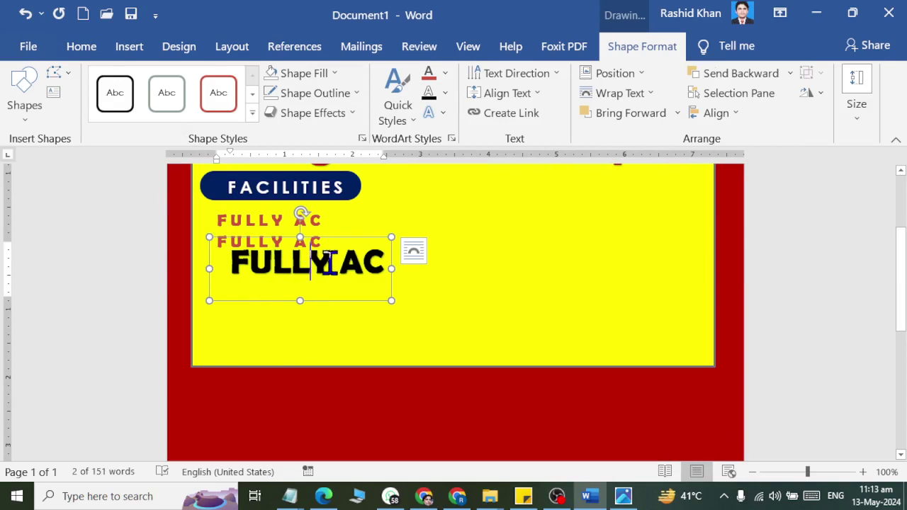
mouse_move(340, 237)
left_mouse_down()
mouse_move(320, 435)
mouse_move(319, 373)
left_mouse_up()
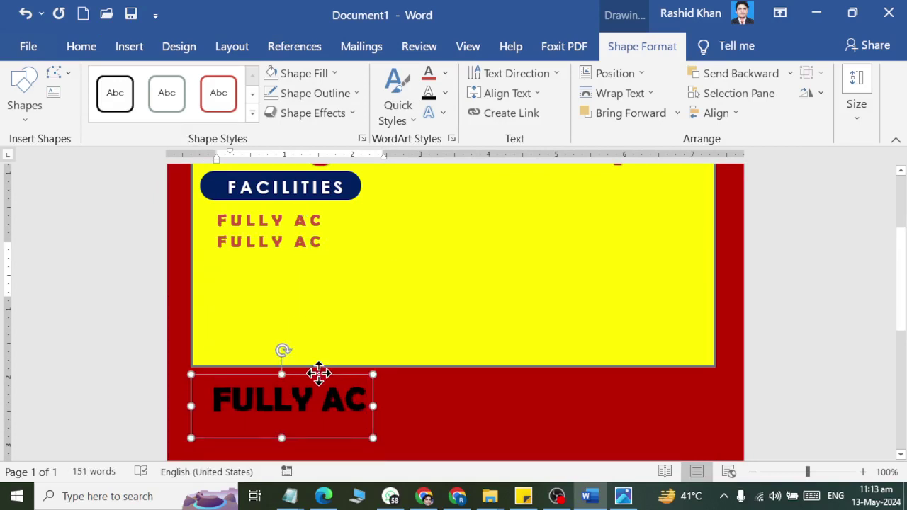
scroll(362, 359, "down", 3)
left_click_drag(373, 303, 715, 401)
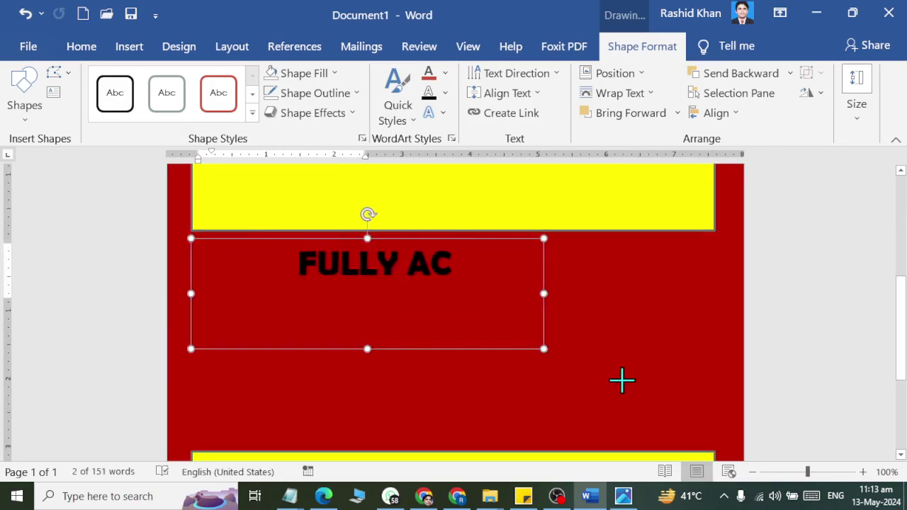
scroll(611, 356, "down", 4)
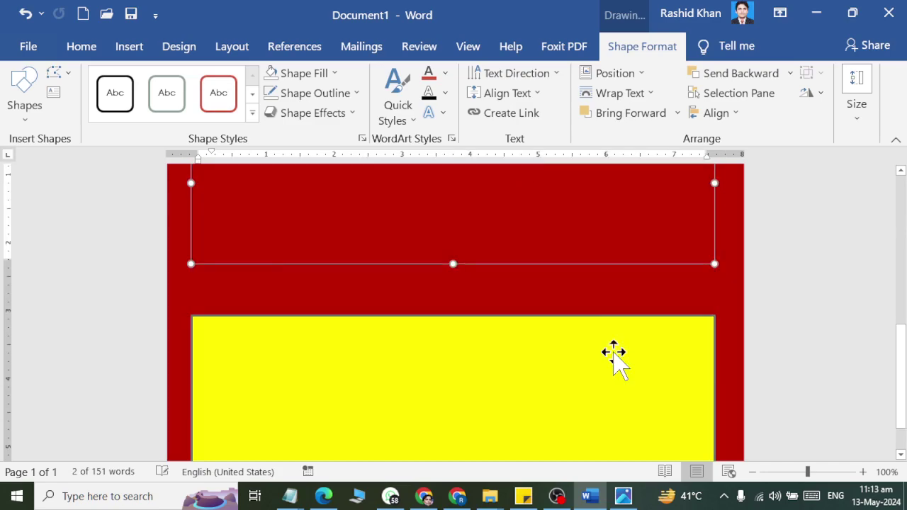
scroll(480, 334, "down", 1)
key("alt+Tab")
scroll(508, 388, "up", 1)
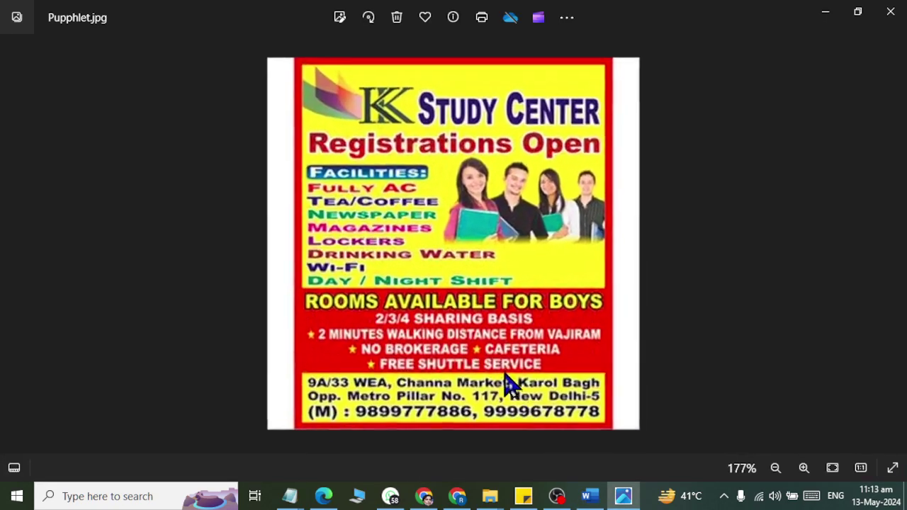
key("alt+Tab")
scroll(473, 223, "up", 3)
scroll(455, 287, "up", 3)
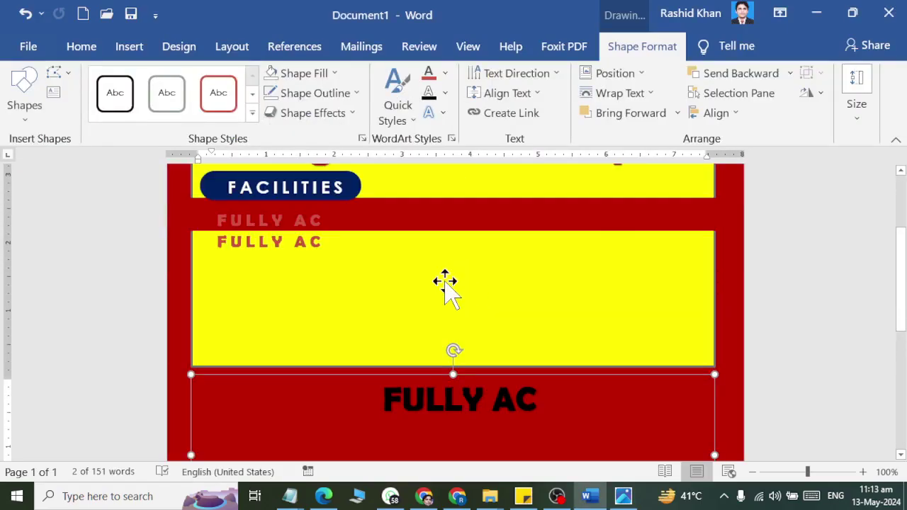
scroll(445, 284, "up", 3)
scroll(443, 281, "down", 2, "ctrl")
scroll(338, 289, "down", 2)
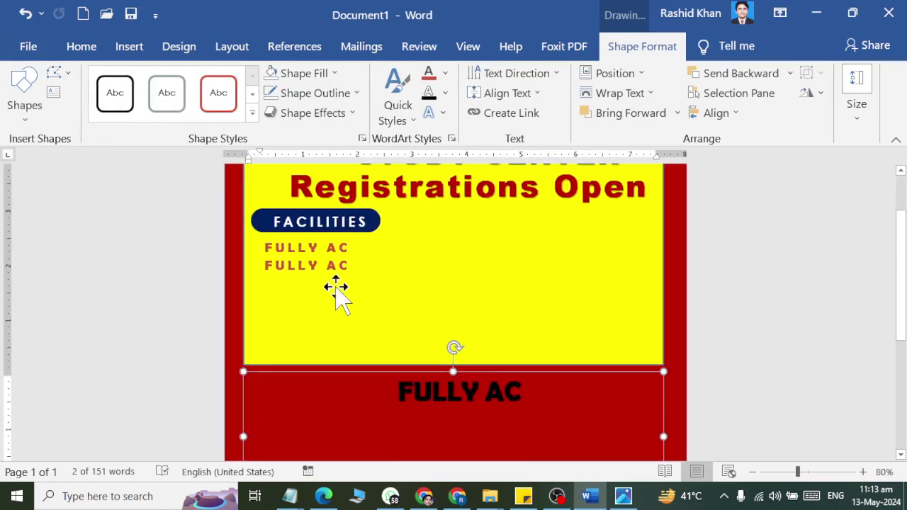
scroll(413, 361, "down", 2)
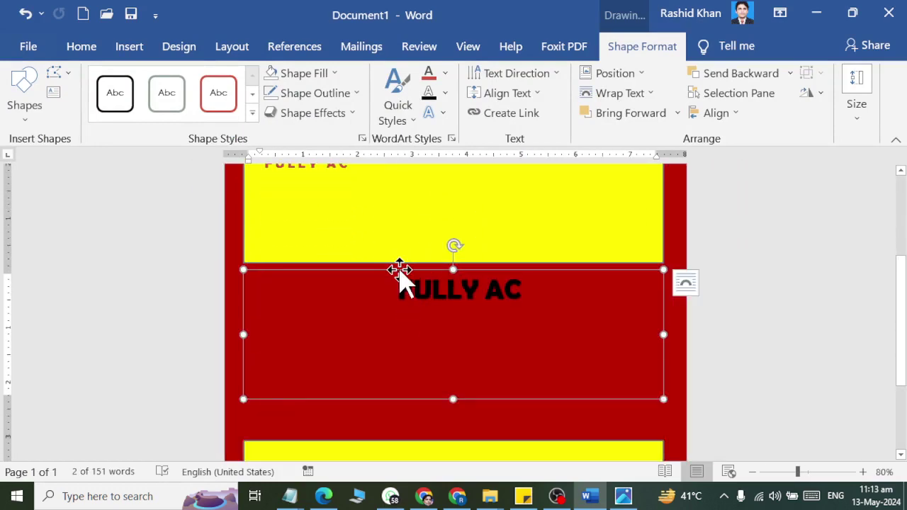
Step: Extend the upper yellow panel downward to make it taller
left_click_drag(399, 277, 399, 288)
left_click(401, 216)
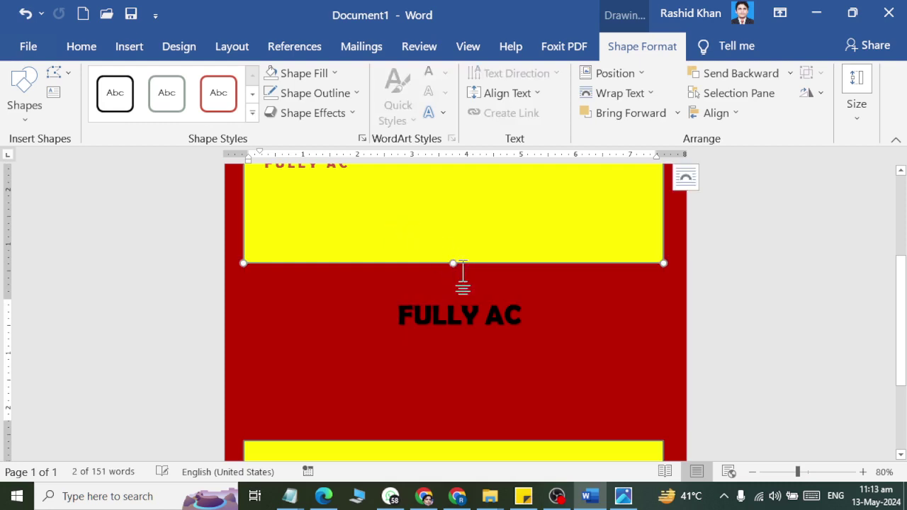
left_click_drag(452, 262, 465, 328)
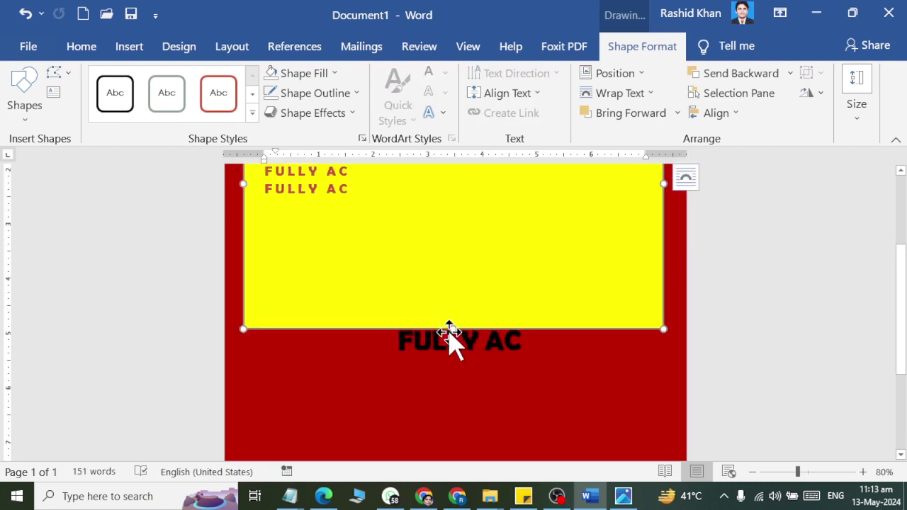
Step: Nudge the FULLY AC WordArt slightly lower within the red strip
left_click(453, 354)
scroll(451, 347, "down", 2)
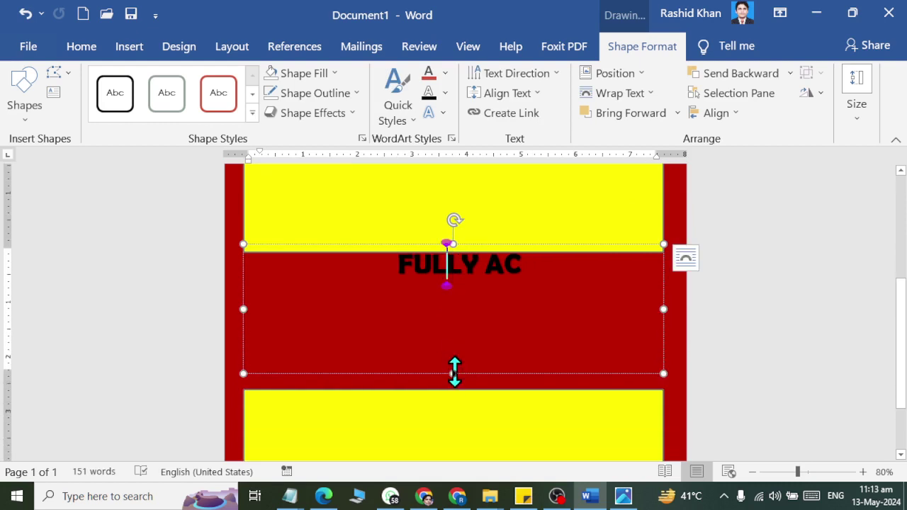
left_click(453, 373)
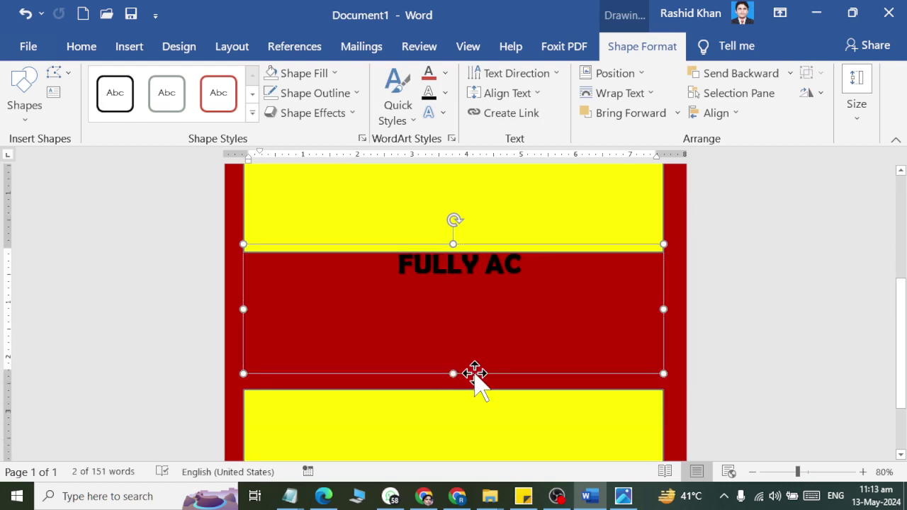
key("Down")
key("Down")
key("Down")
key("Down")
key("Down")
key("Down")
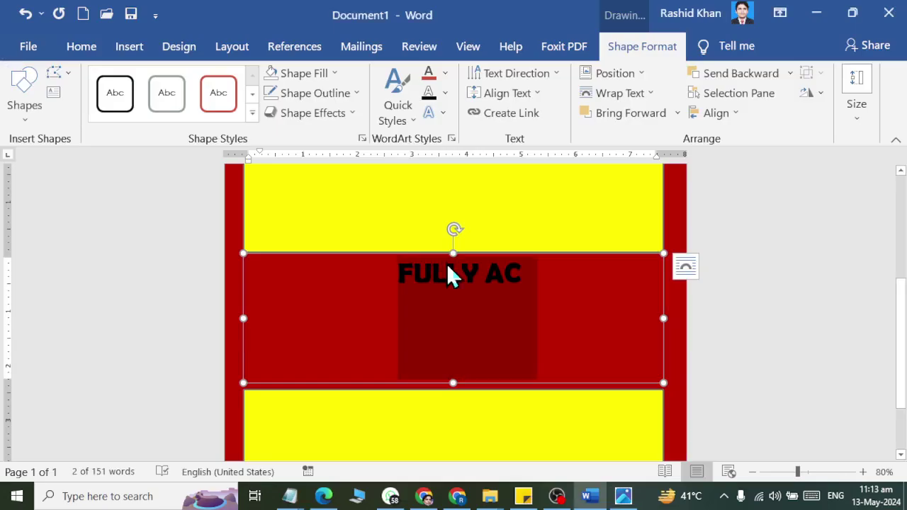
Step: Type ROOMS AVAILABLE FOR BOYS in the red-band box and colour it yellow
type("ROOM")
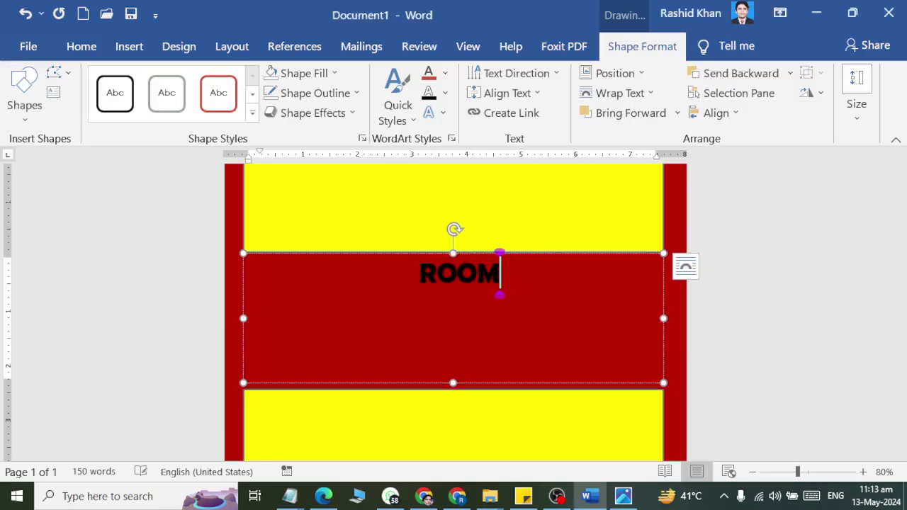
type("S AVAILABLE")
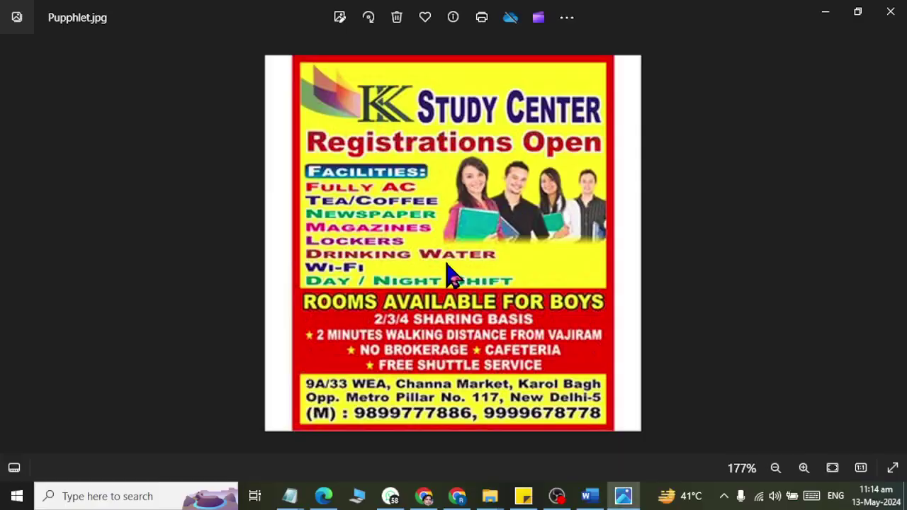
type(" FOR BOY")
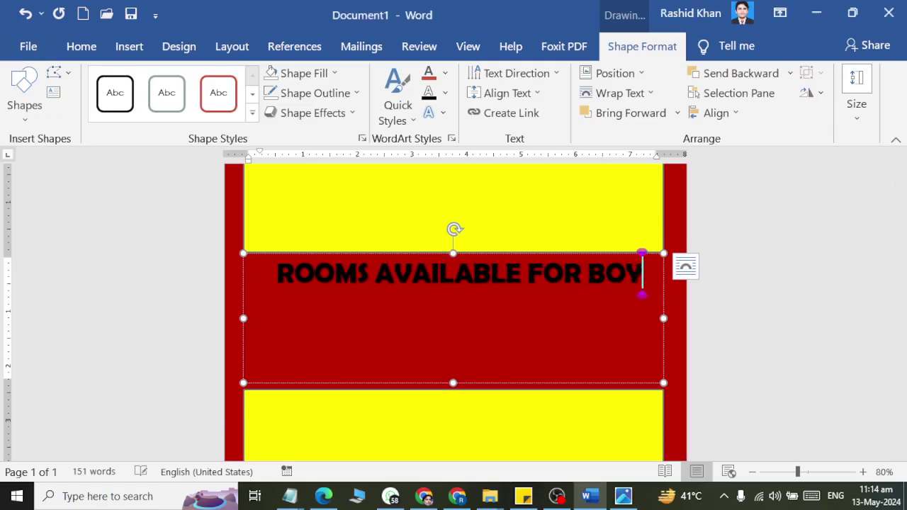
type("S")
key("ctrl+a")
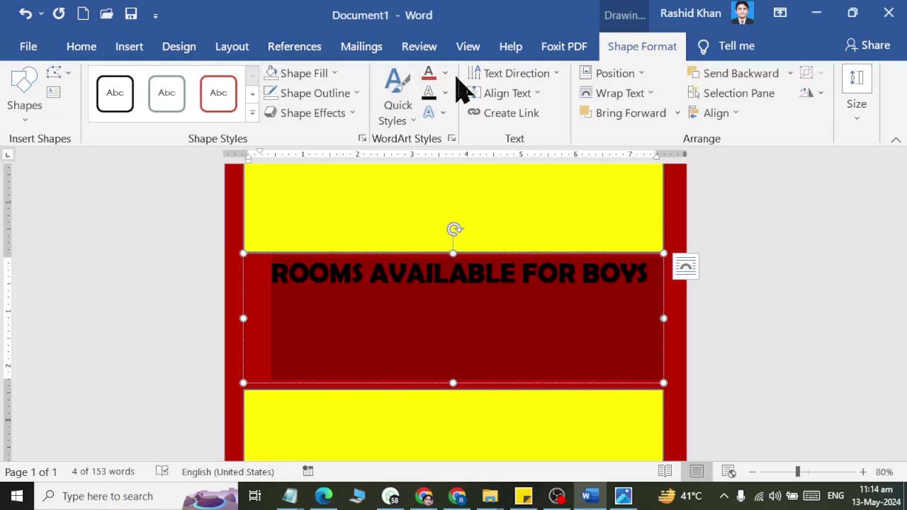
left_click(445, 73)
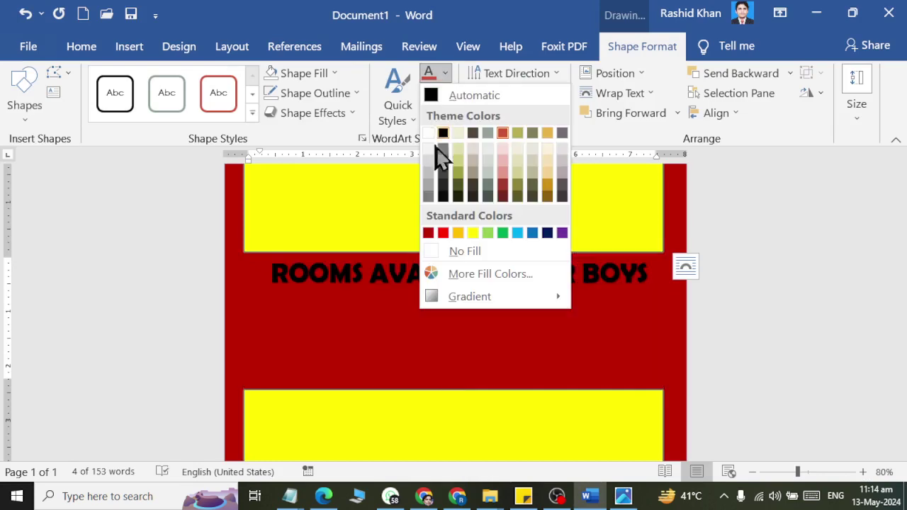
left_click(473, 233)
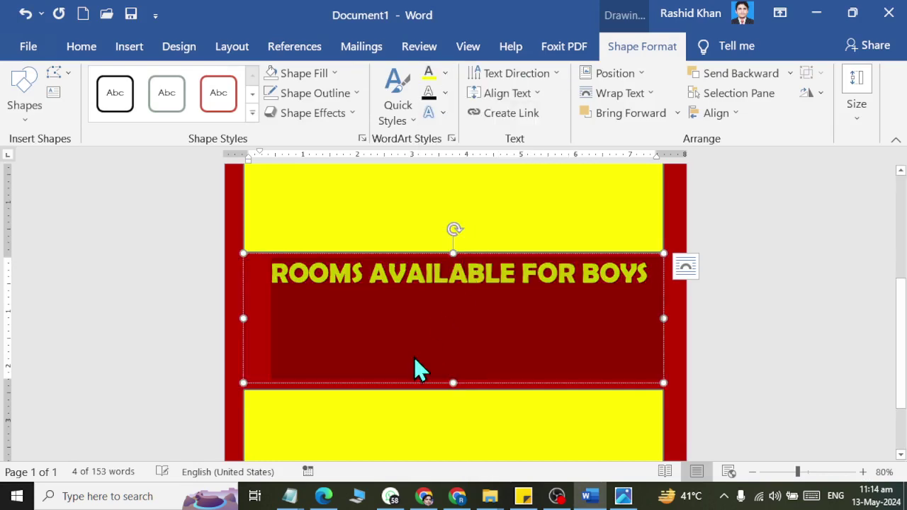
left_click(415, 357)
key("alt+Tab")
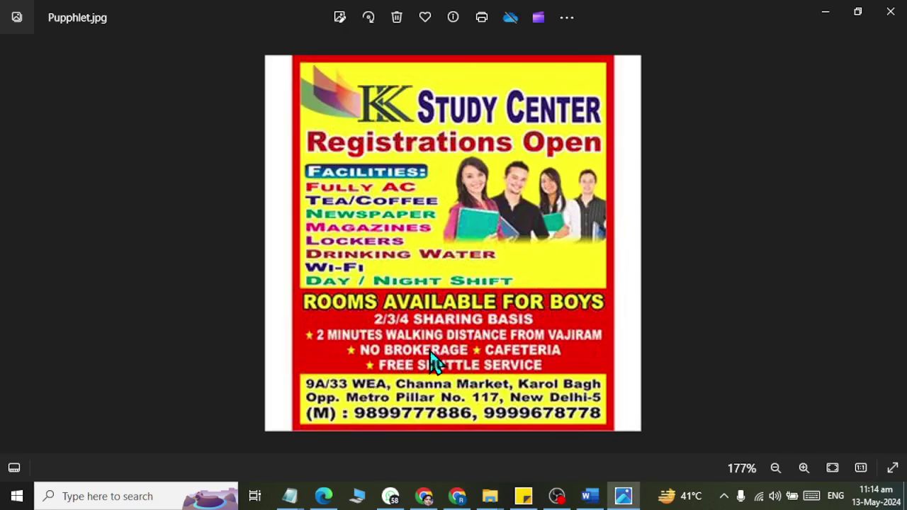
key("alt+Tab")
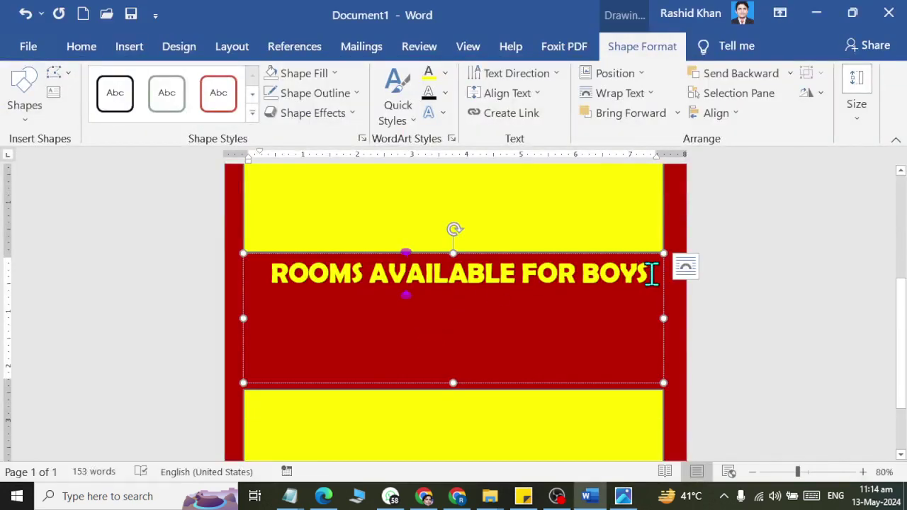
Step: Start a new centred line beneath the heading and type SADSA
left_click(651, 275)
key("Return")
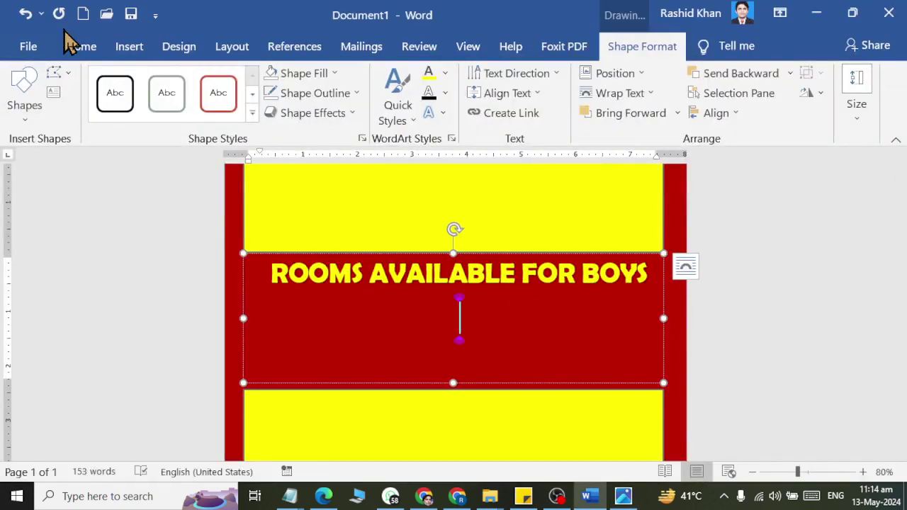
left_click(82, 46)
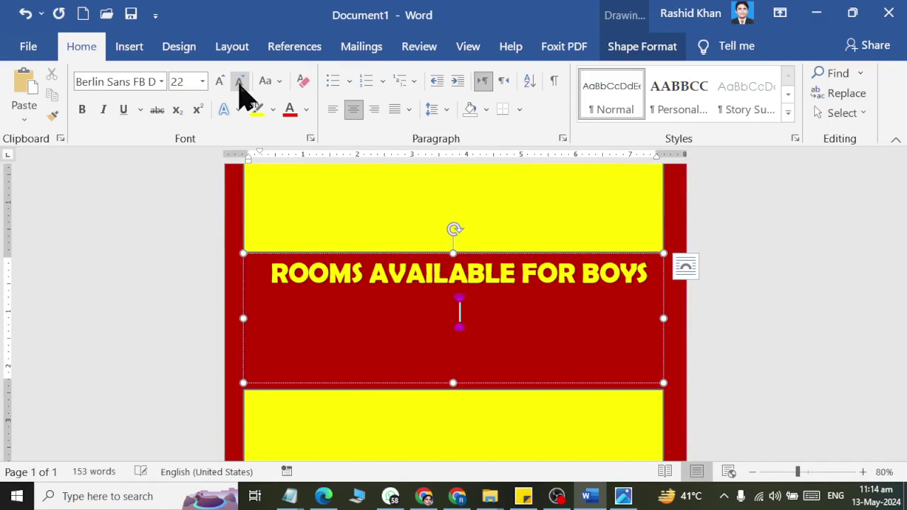
type("SADSA")
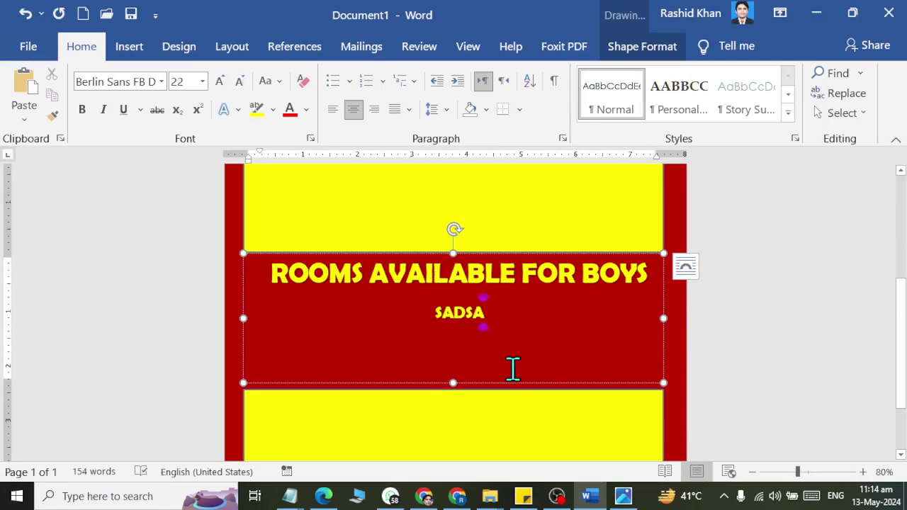
key("alt+Tab")
key("alt+Tab")
scroll(243, 239, "down", 3)
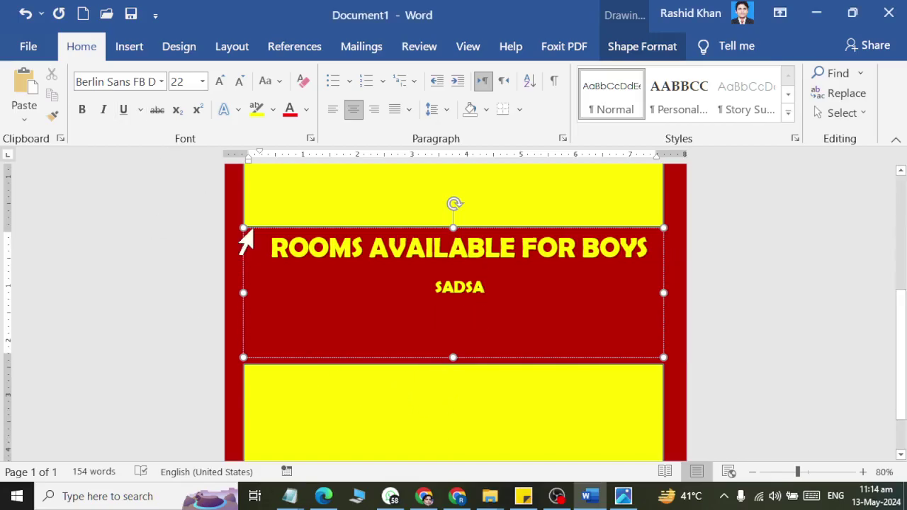
Step: Insert a WordArt box and stretch it over the lower yellow rectangle
left_click(126, 47)
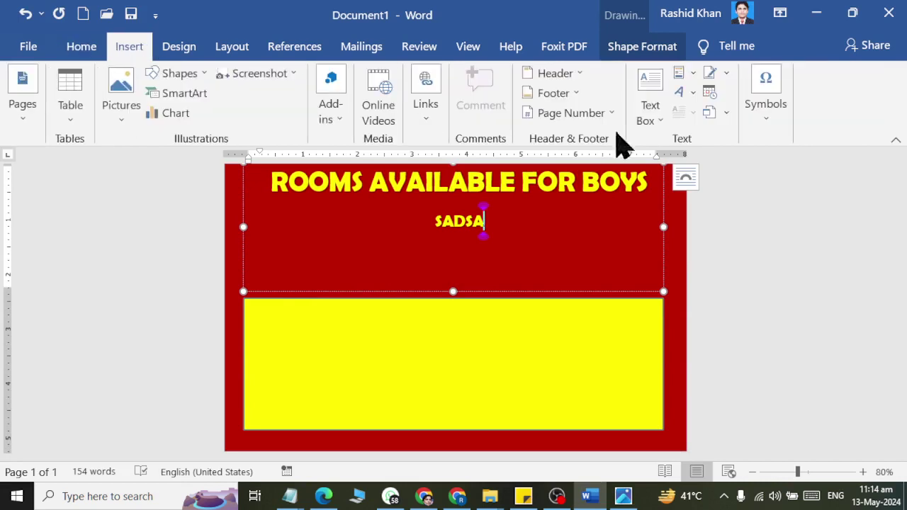
left_click(682, 95)
left_click(672, 139)
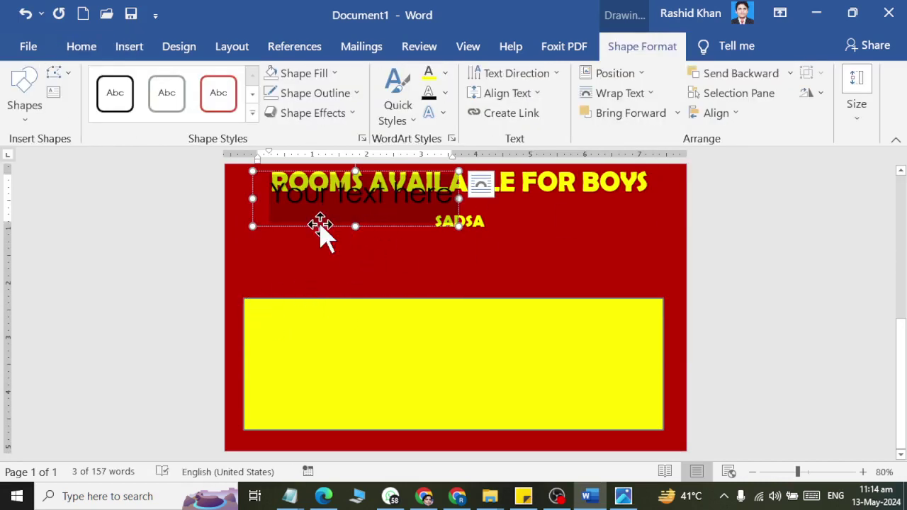
left_click_drag(321, 225, 314, 358)
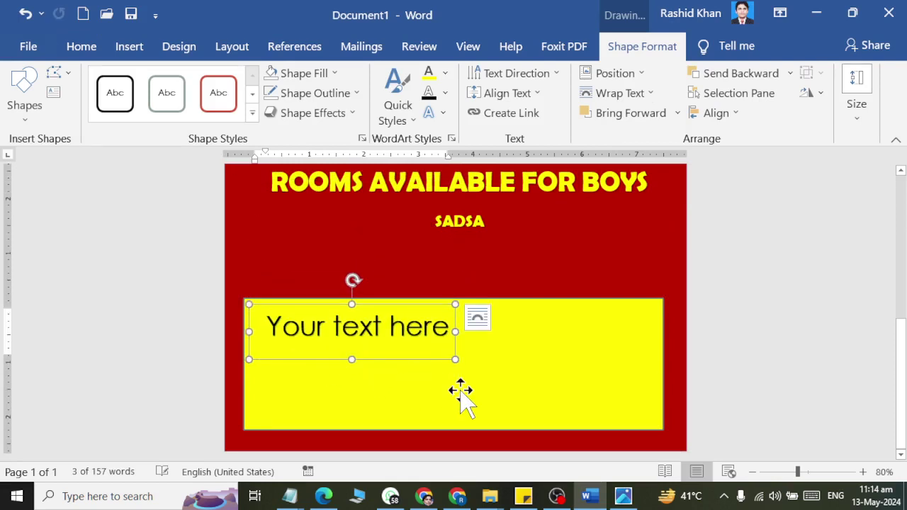
left_click_drag(455, 359, 658, 418)
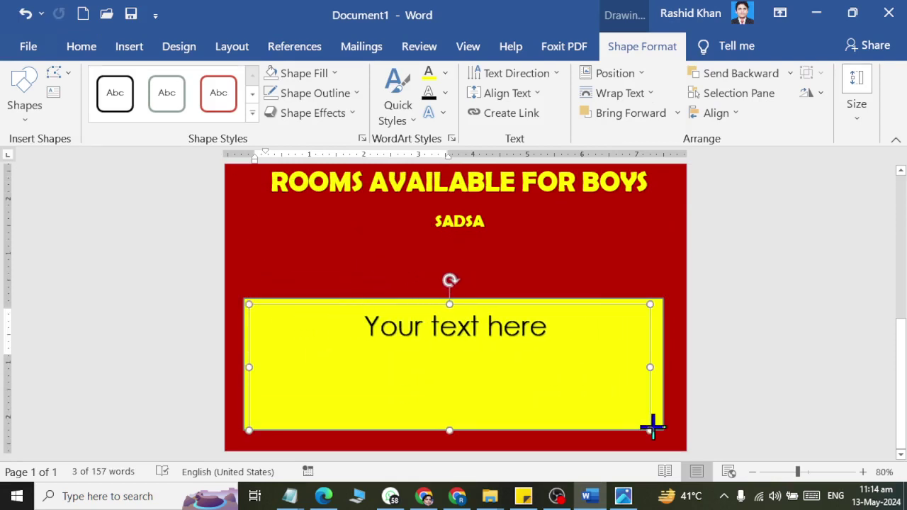
Step: Left-align the WordArt placeholder text and set it to 32 pt
key("ctrl+a")
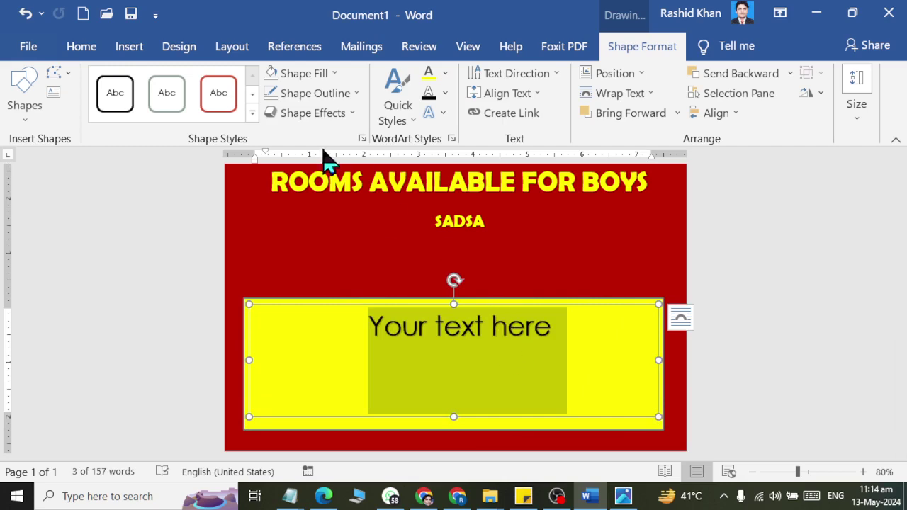
left_click(79, 49)
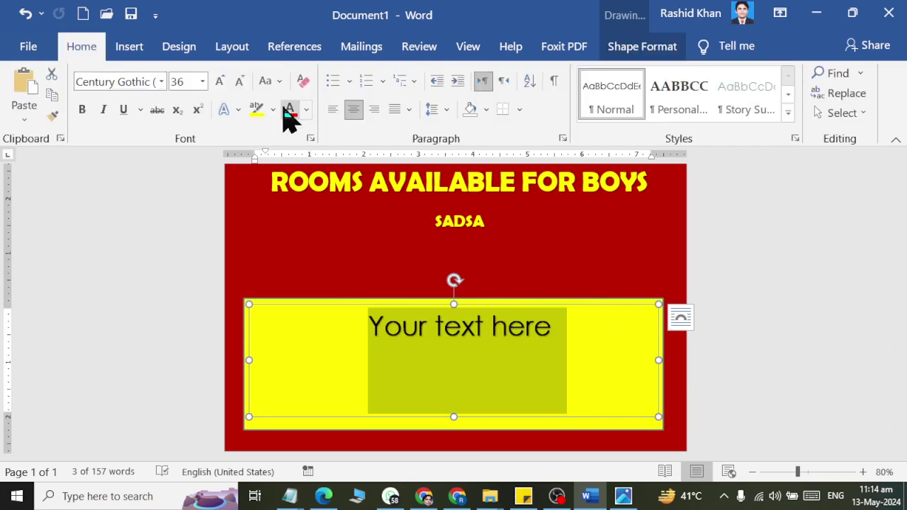
left_click(331, 112)
key("alt+Tab")
key("alt+Tab")
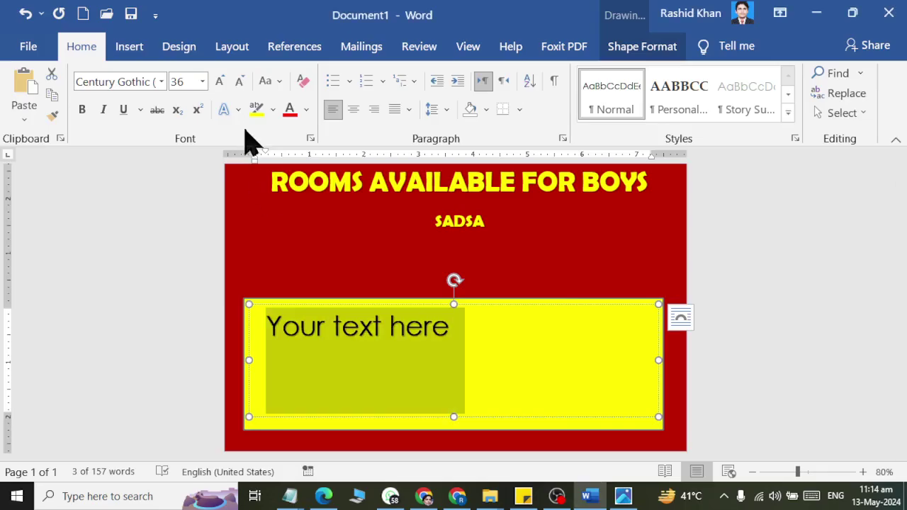
left_click(241, 81)
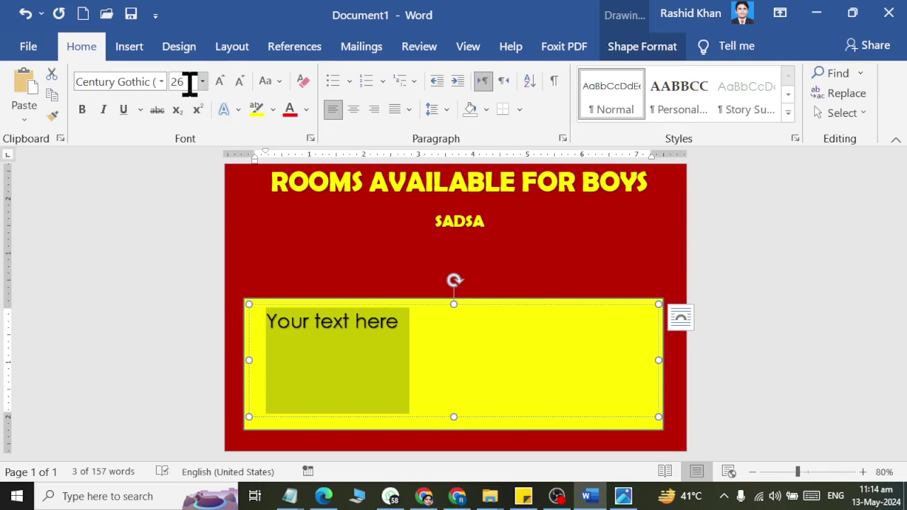
type("32")
key("Return")
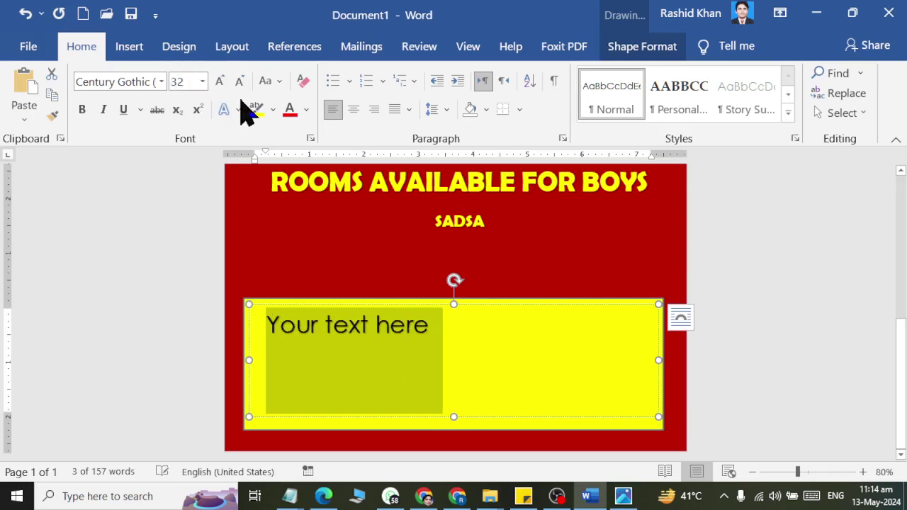
left_click(518, 328)
Step: Scroll Word back up to view STUDY CENTER, Registrations Open and FACILITIES
key("alt+Tab")
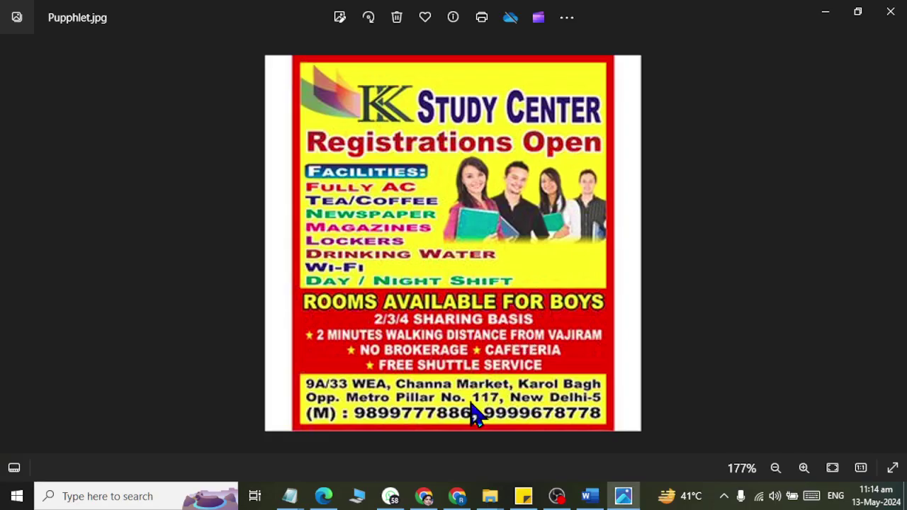
scroll(486, 324, "up", 2)
key("alt+Tab")
scroll(525, 306, "up", 5)
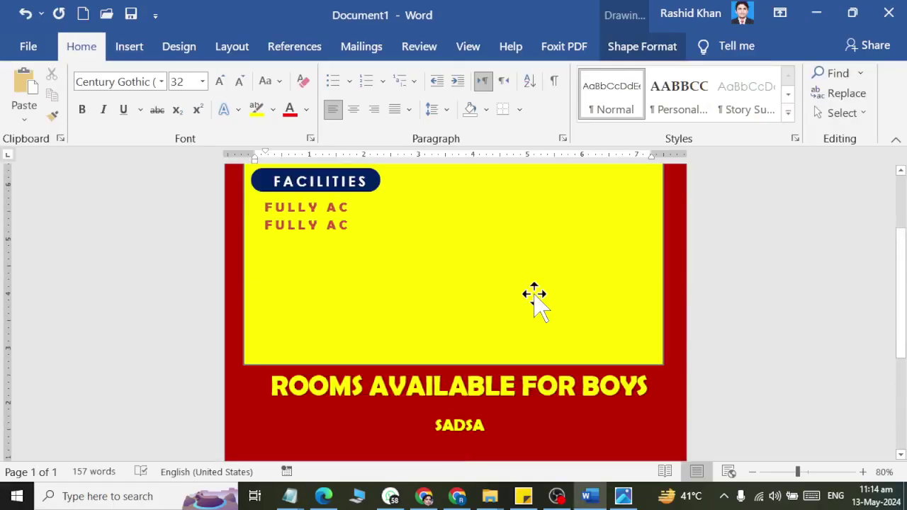
scroll(526, 276, "up", 3)
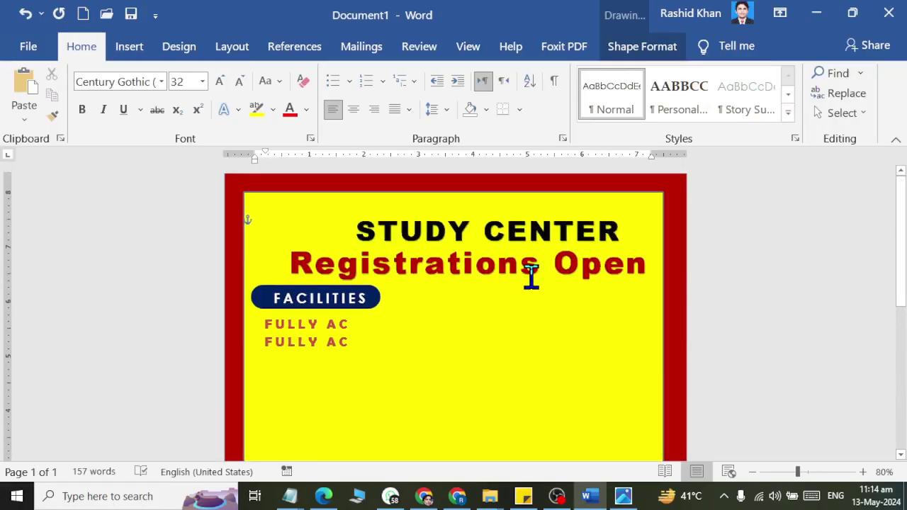
scroll(536, 286, "down", 5)
scroll(541, 304, "down", 3)
scroll(543, 307, "up", 6)
scroll(549, 298, "up", 2)
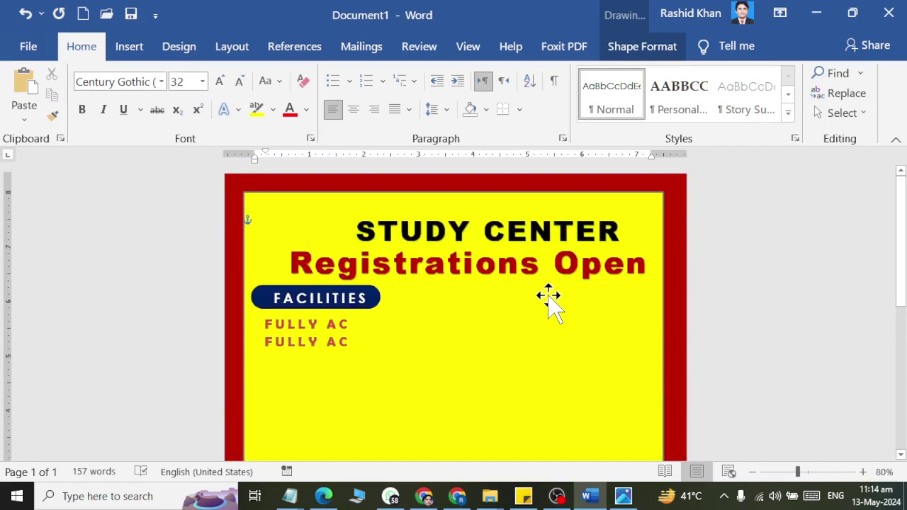